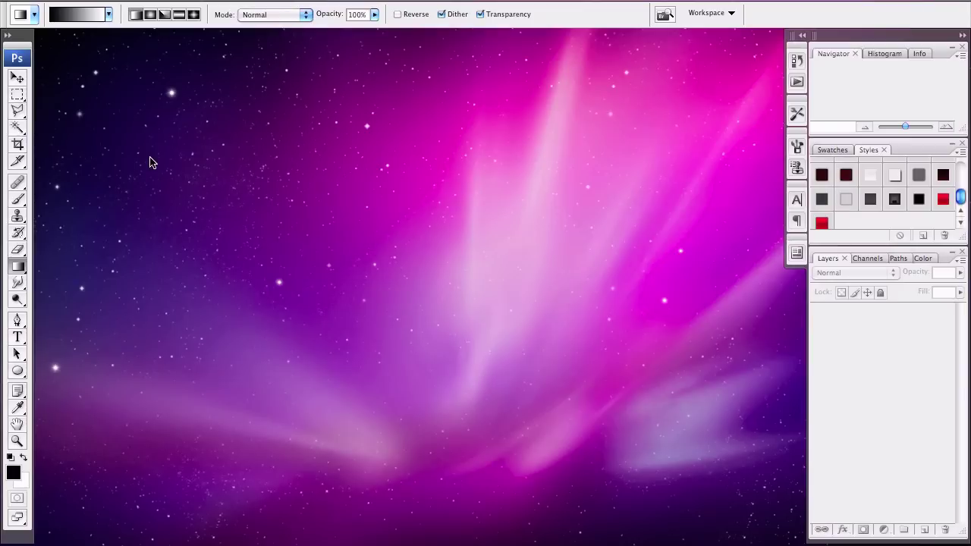
Step: Create a new 728 x 90 pixel RGB document at 72 pixels/inch with a transparent background
click(121, 2)
click(133, 10)
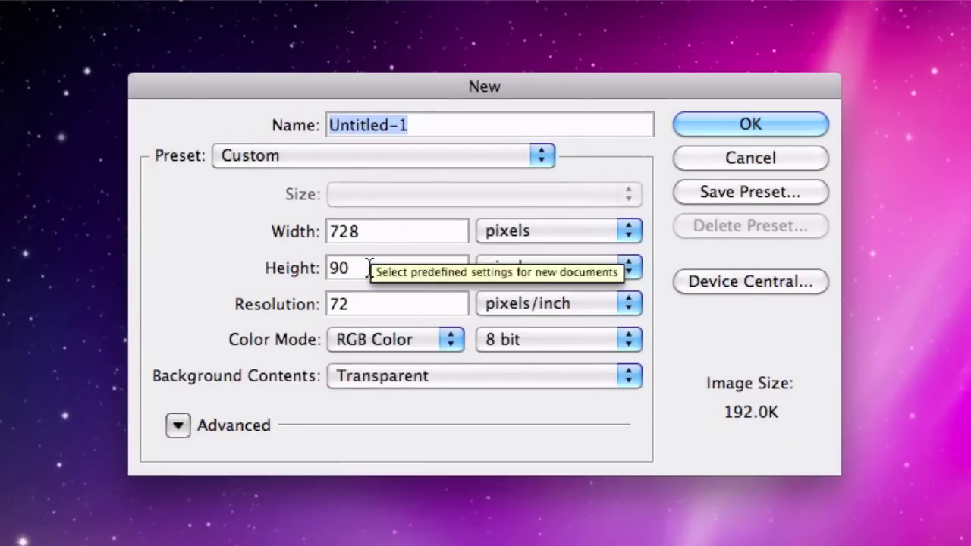
key(Return)
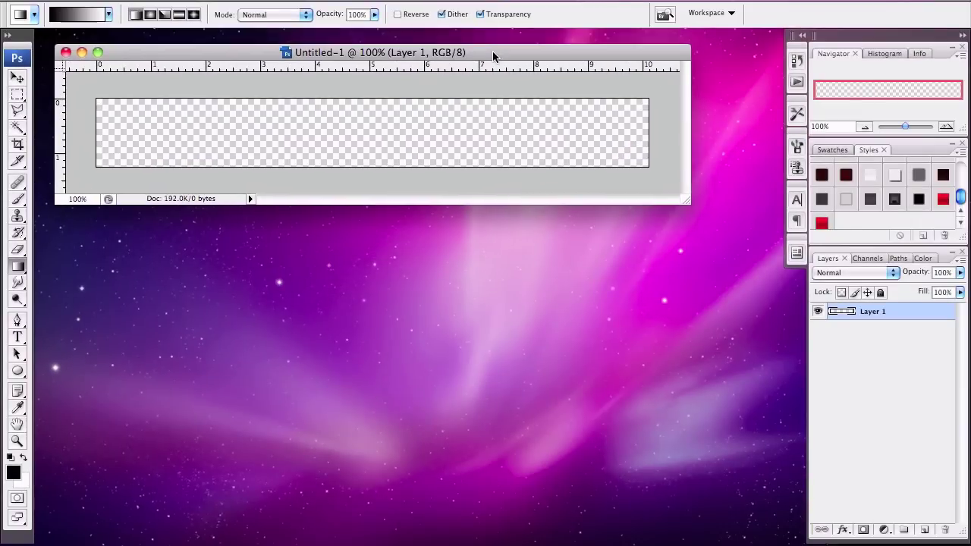
Step: Fill the empty layer with black using the Paint Bucket tool
click(19, 266)
click(79, 282)
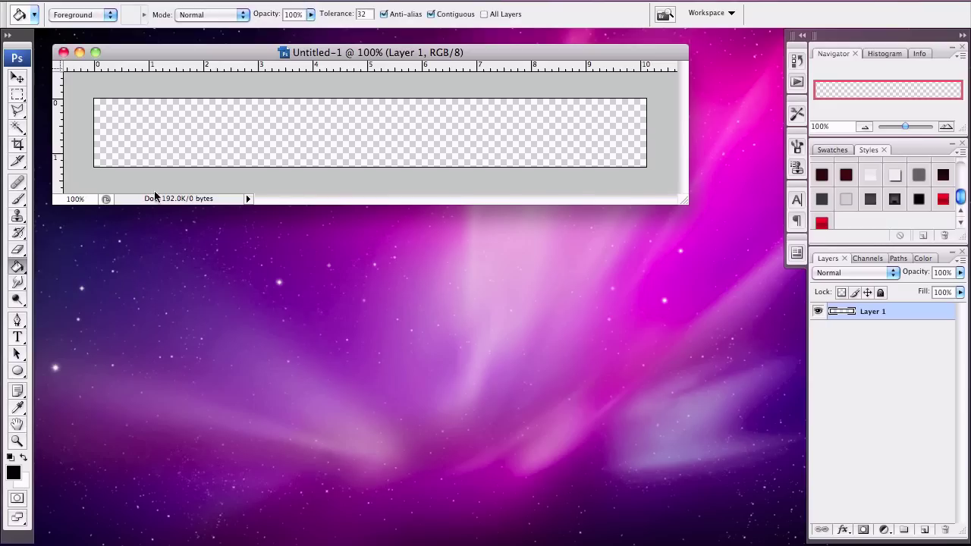
click(175, 137)
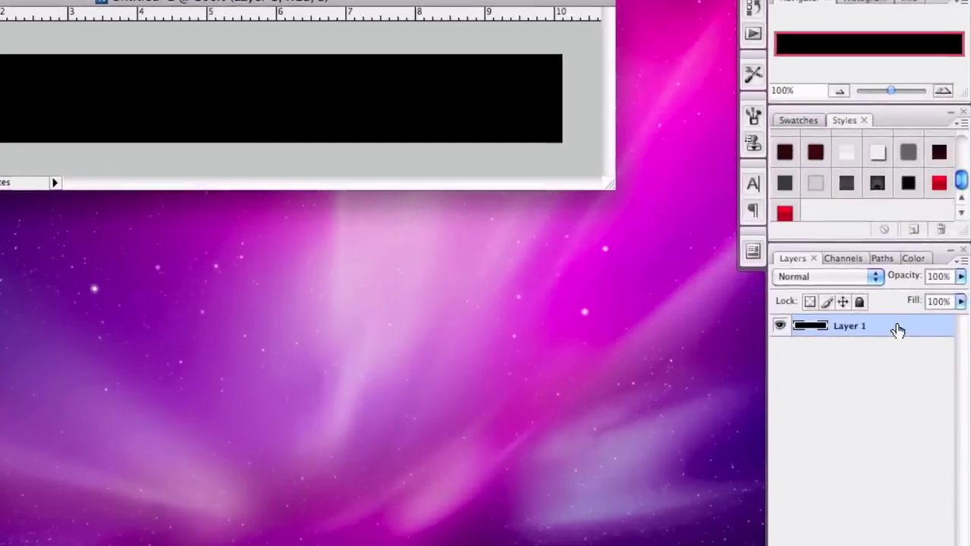
Step: Add a Gradient Overlay to the black layer and set the gradient's black stop to dark red #380000
double_click(905, 313)
click(464, 288)
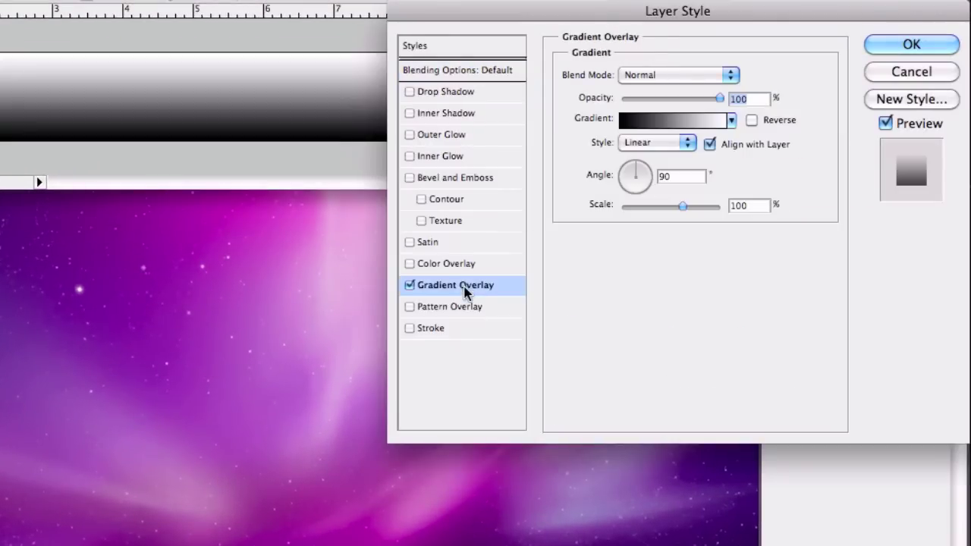
click(689, 131)
click(494, 416)
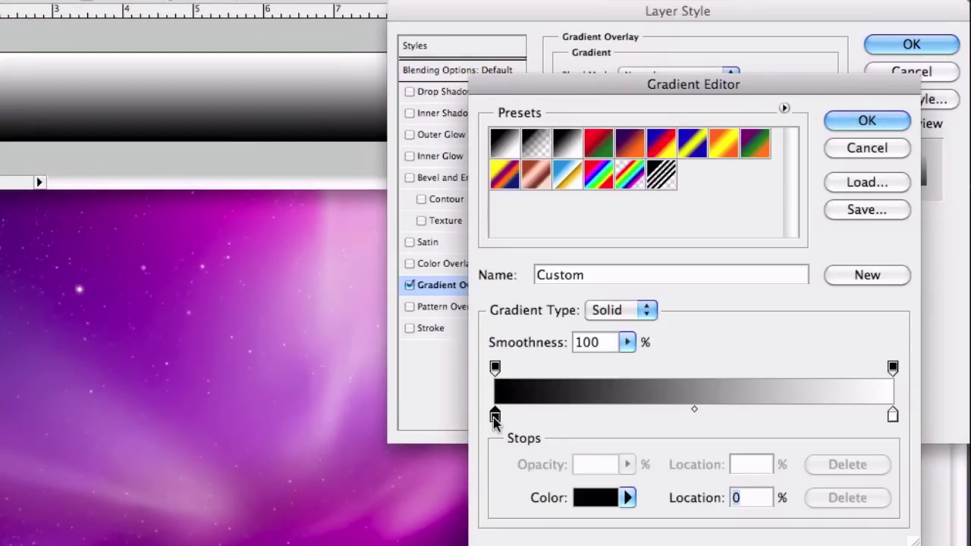
click(592, 497)
text(56)
click(850, 207)
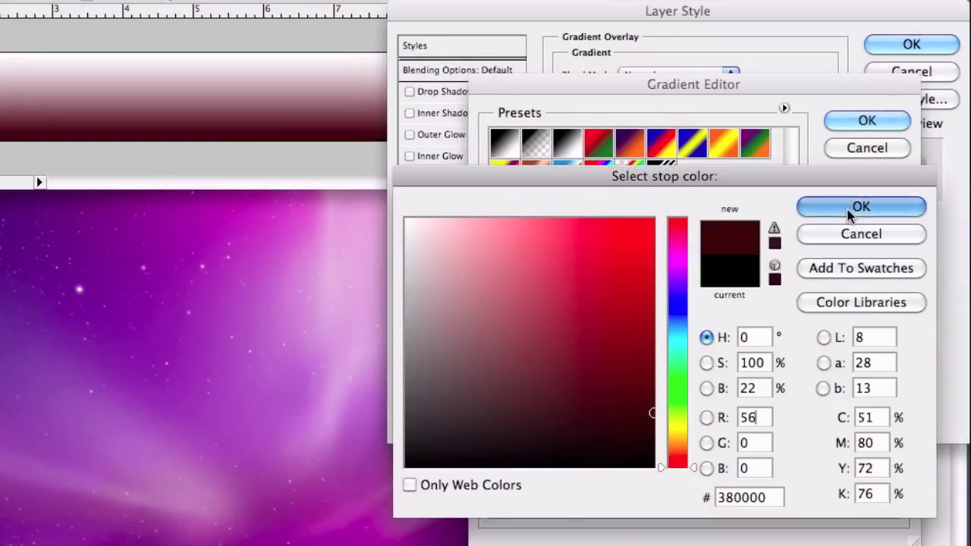
Step: Change the gradient's white stop to red #9f0000
click(893, 415)
double_click(893, 416)
mouse_move(654, 314)
mouse_down()
mouse_move(671, 327)
mouse_move(671, 311)
mouse_up()
click(861, 206)
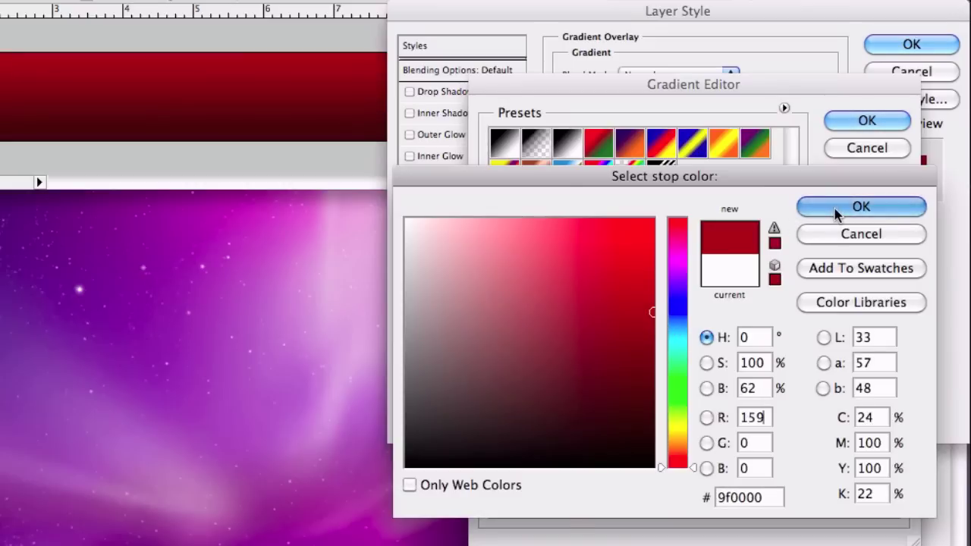
Step: Darken the gradient's dark red stop to #220000 and apply the layer style
click(495, 415)
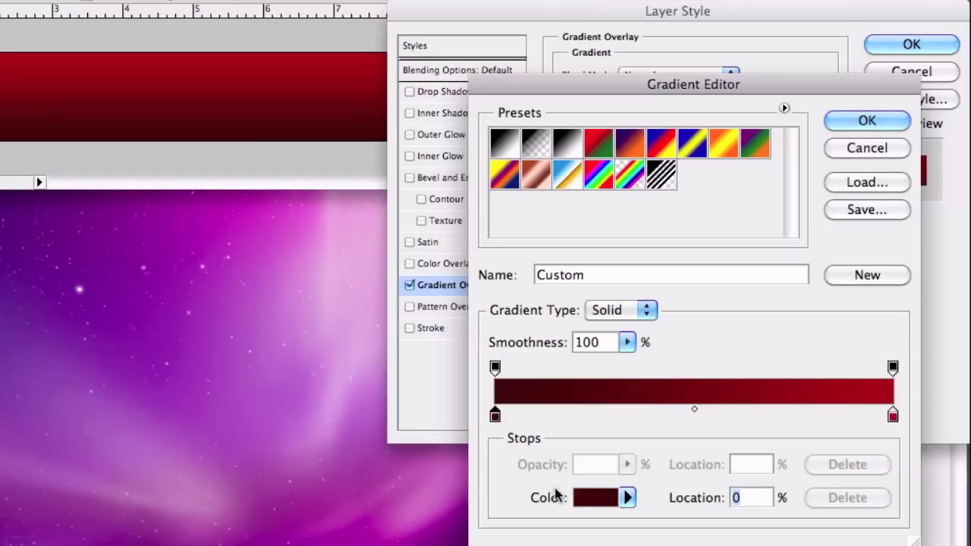
click(596, 498)
drag(647, 413, 652, 436)
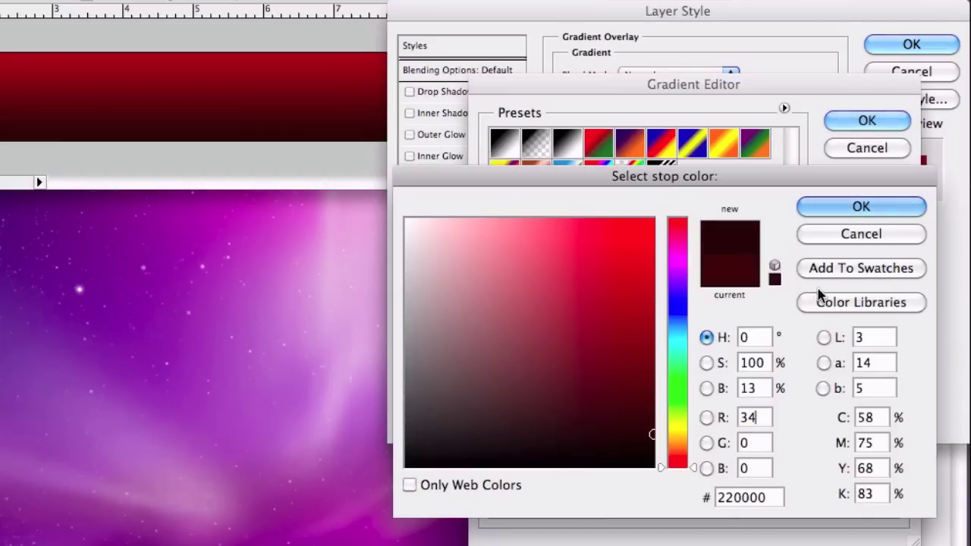
click(861, 207)
click(867, 121)
click(929, 45)
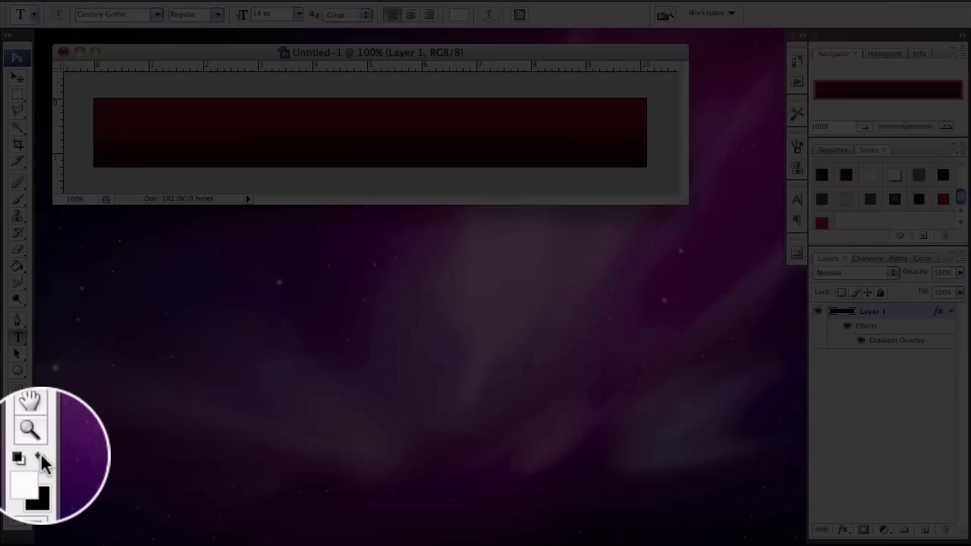
Step: Add the text "imasterful" in white 48 pt Century Gothic near the left end of the banner
click(23, 458)
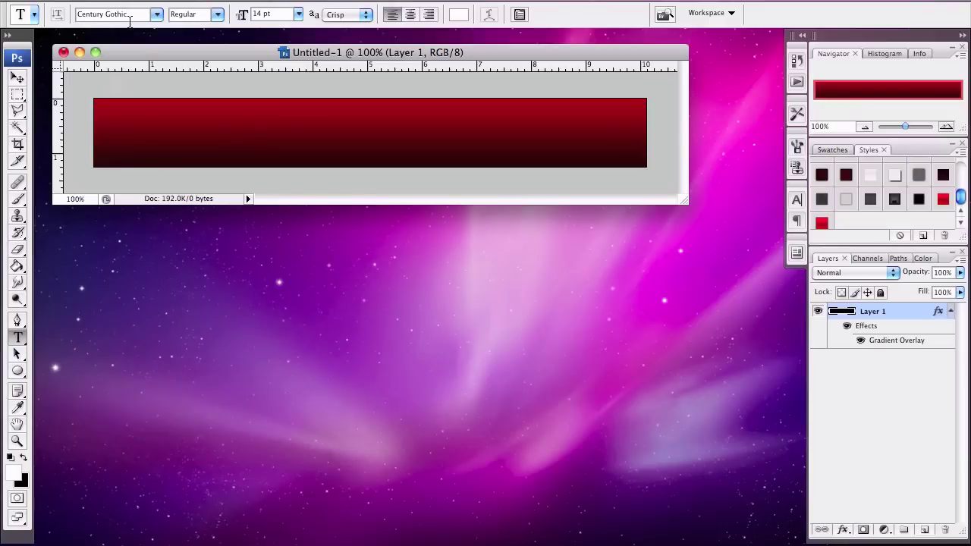
click(297, 17)
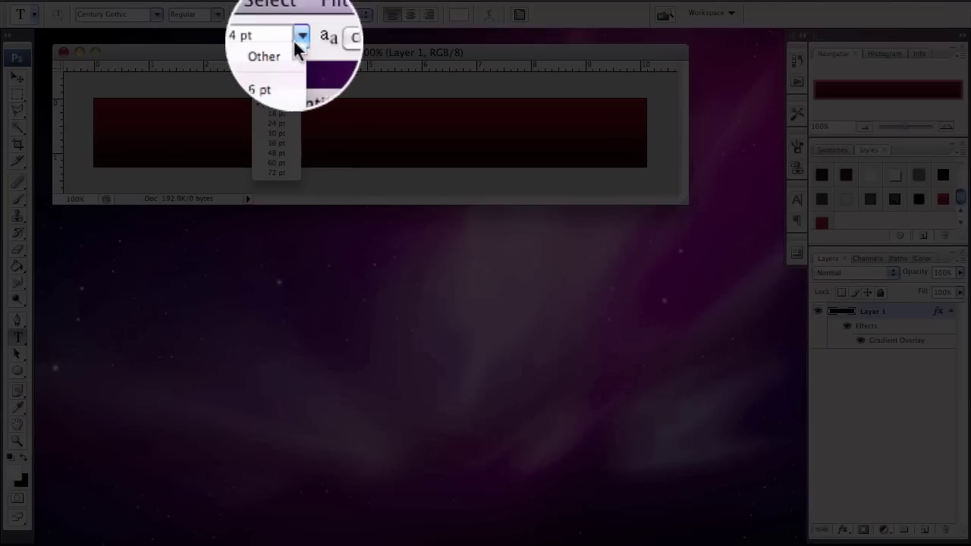
click(284, 150)
click(133, 130)
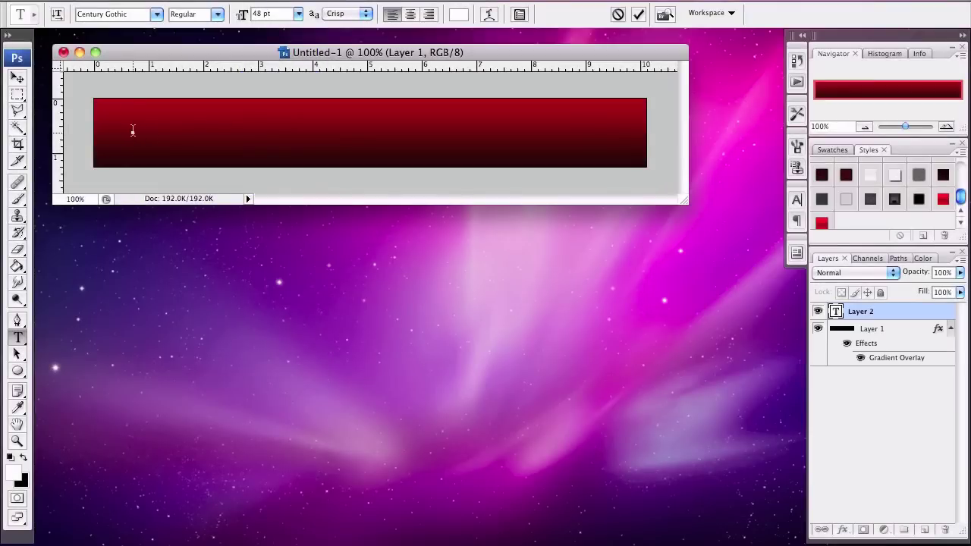
text(imasterful)
Step: Format the title as all caps without faux italic and shift it closer to the banner's left edge
key(super+a)
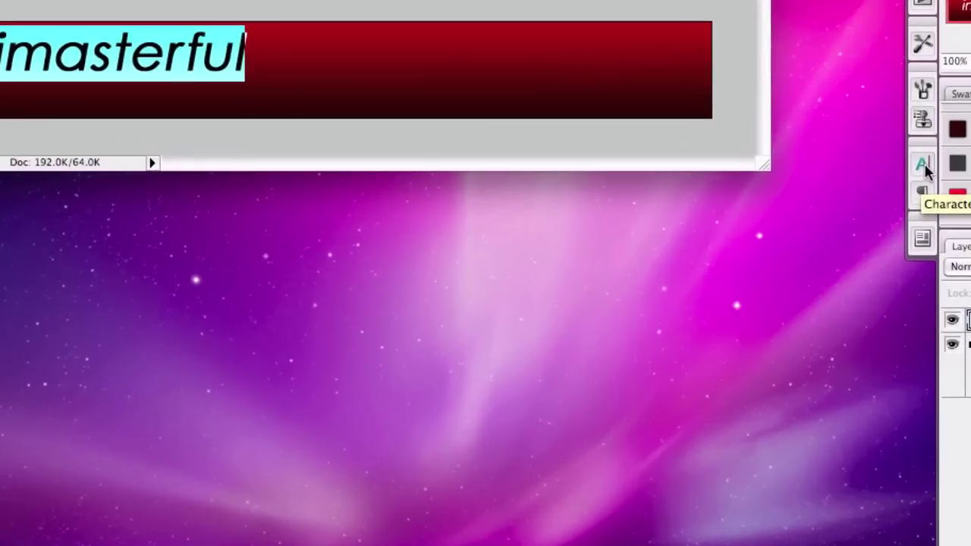
click(798, 200)
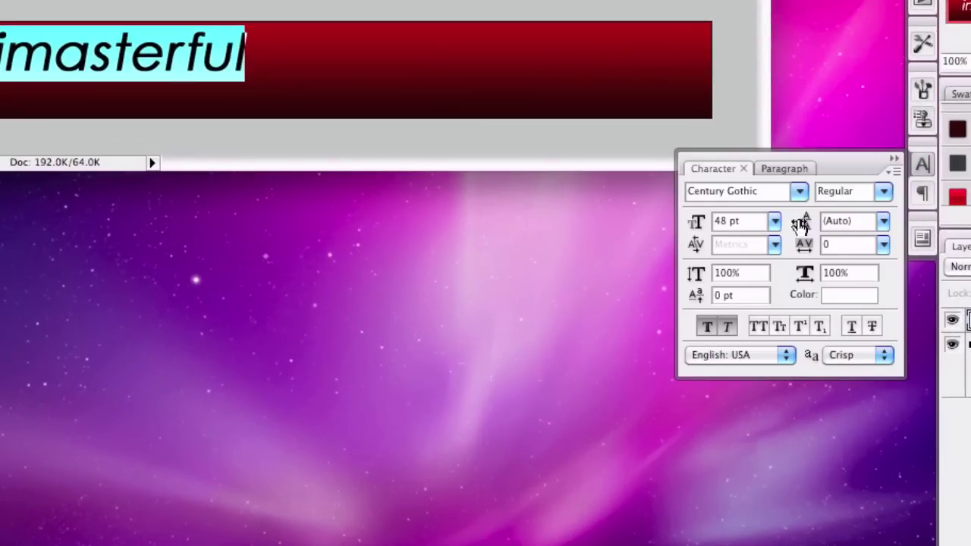
click(729, 326)
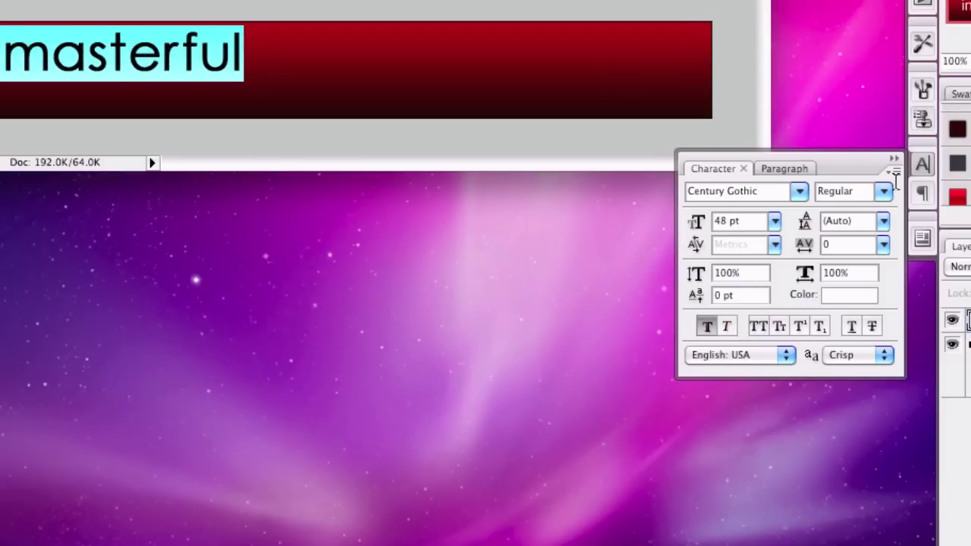
click(759, 326)
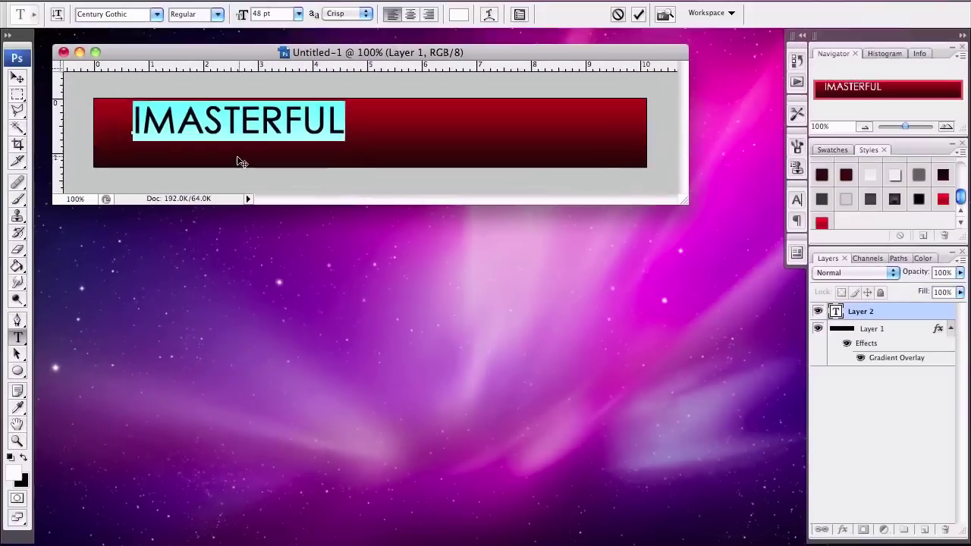
drag(239, 158, 220, 167)
click(17, 337)
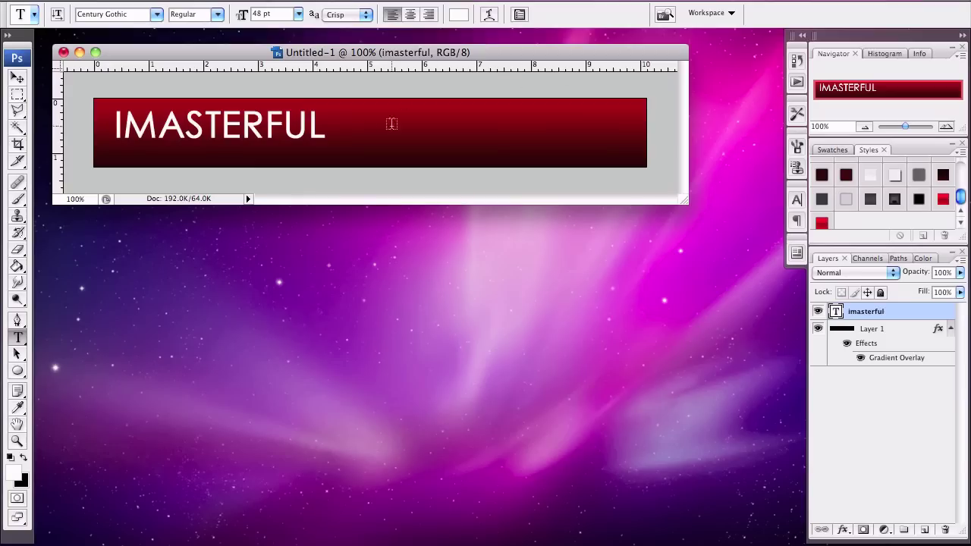
click(354, 140)
text(www.imasterful)
key(super+a)
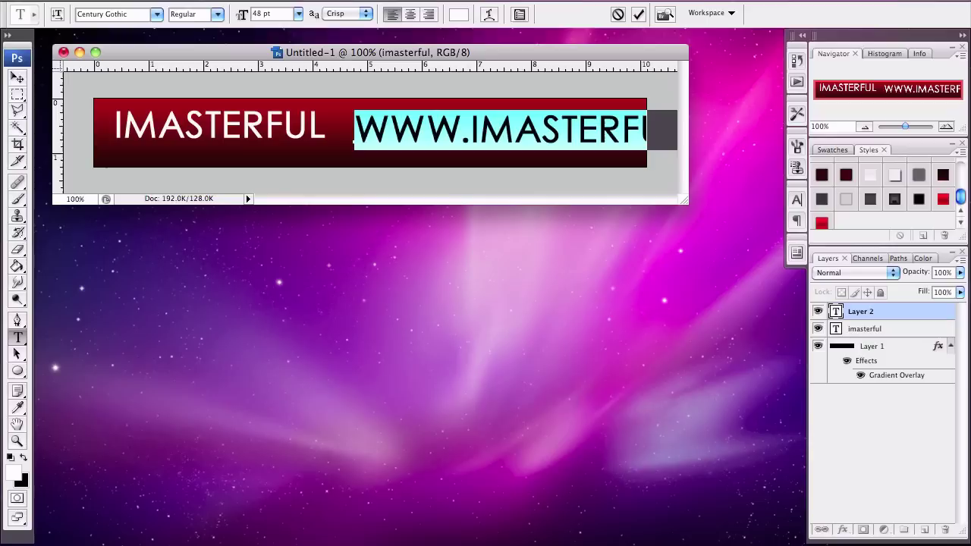
click(299, 15)
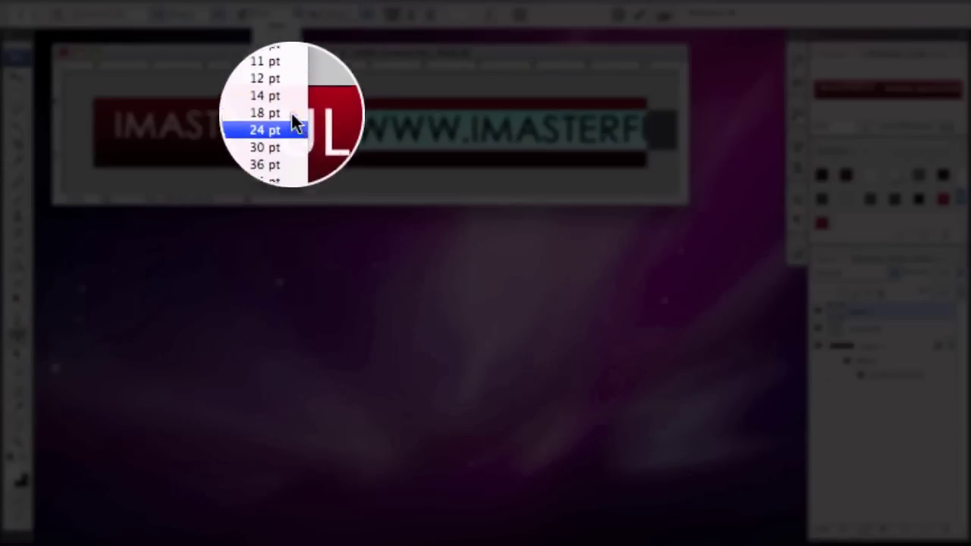
click(289, 114)
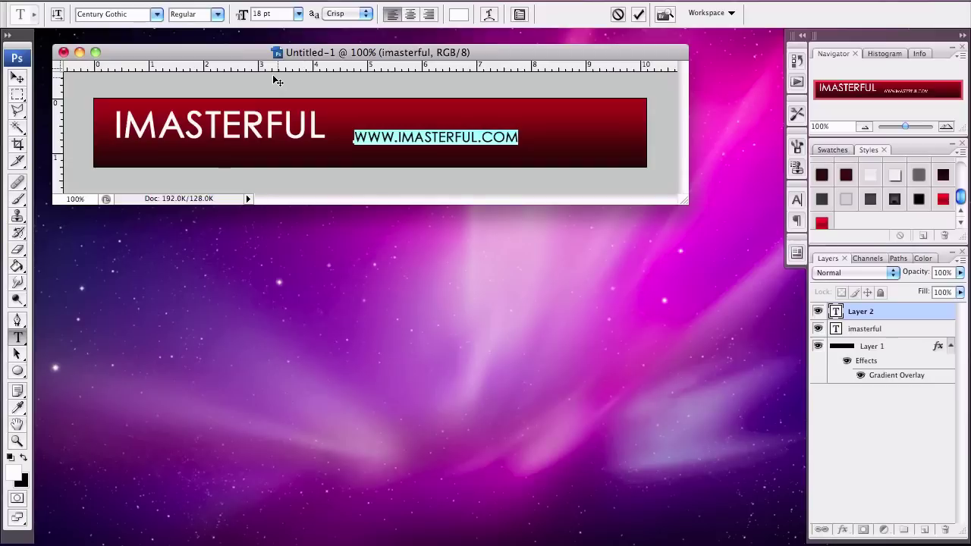
Step: Set the web address text in Tahoma with a tracking of 100
click(160, 14)
scroll(204, 265, down, 10)
scroll(190, 383, down, 20)
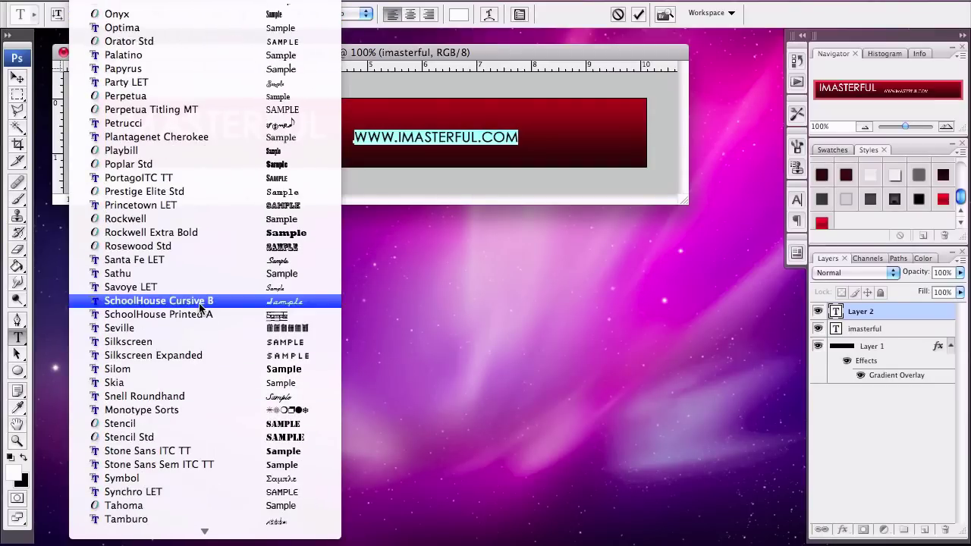
click(190, 260)
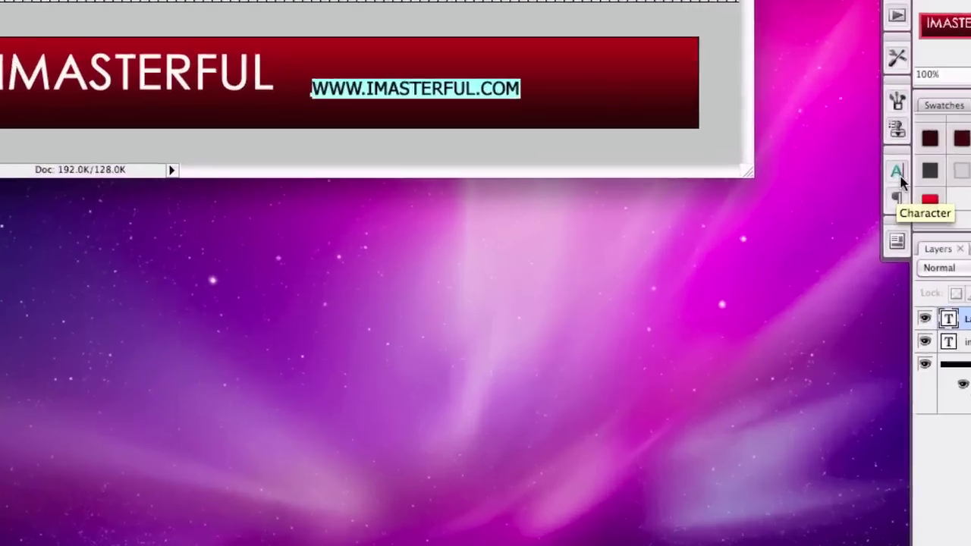
click(793, 216)
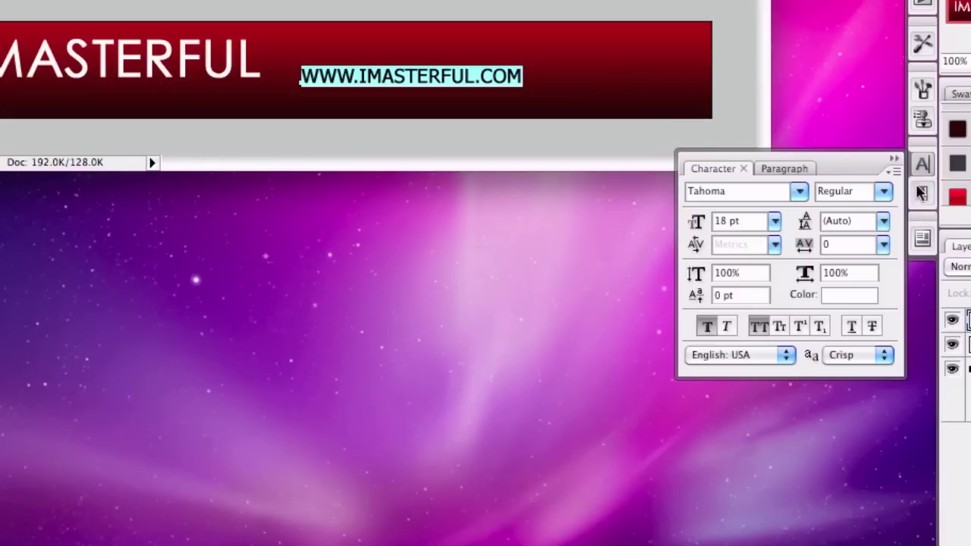
click(883, 252)
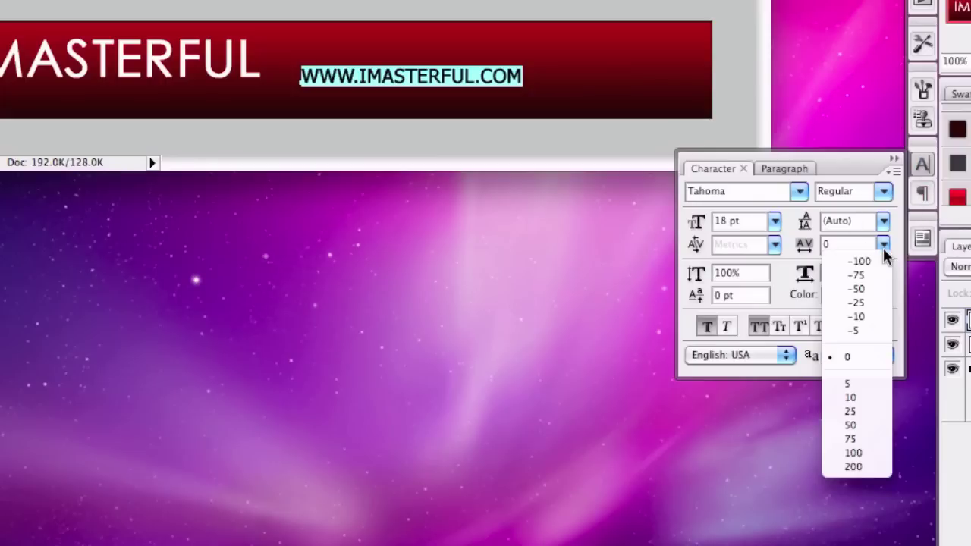
click(868, 453)
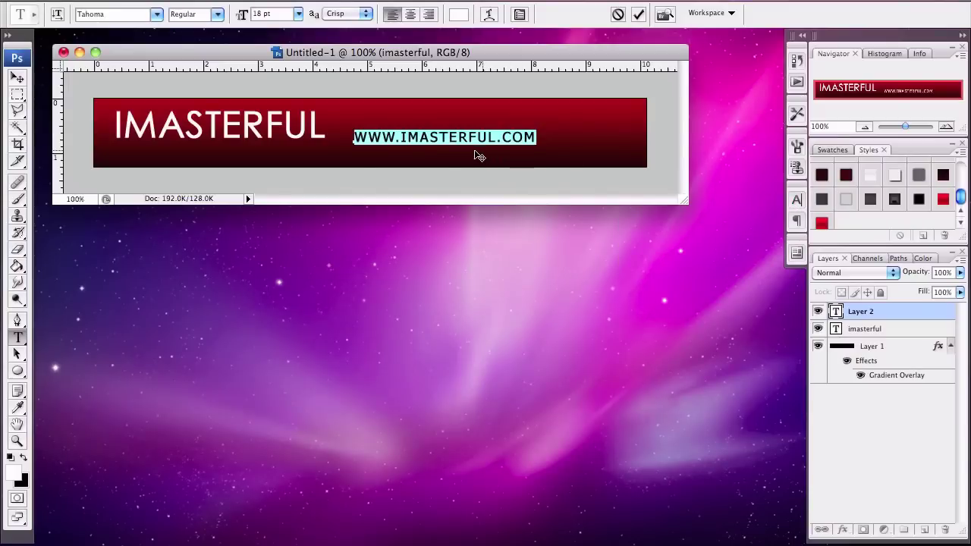
Step: Place the web address beneath the title and adjust the position of both text layers together
drag(478, 155, 260, 173)
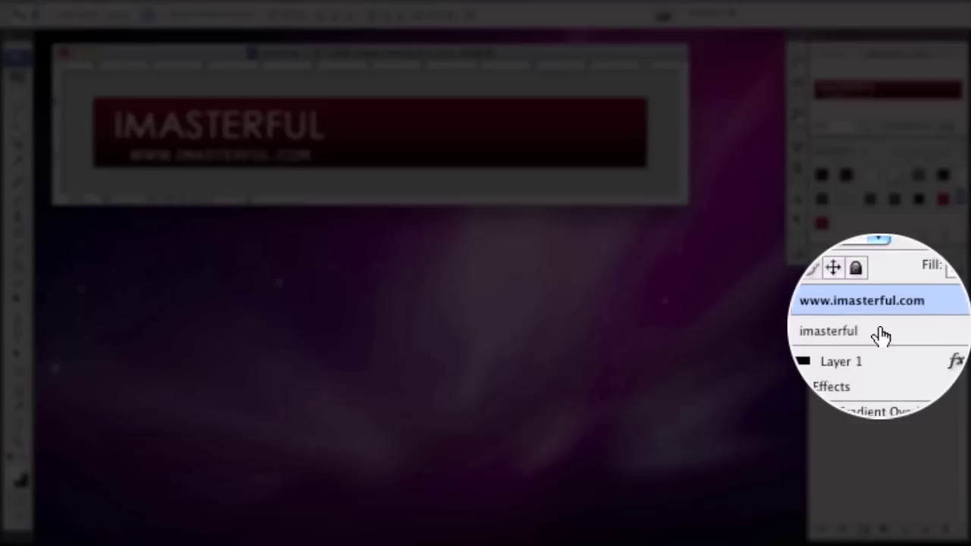
shift+click(894, 331)
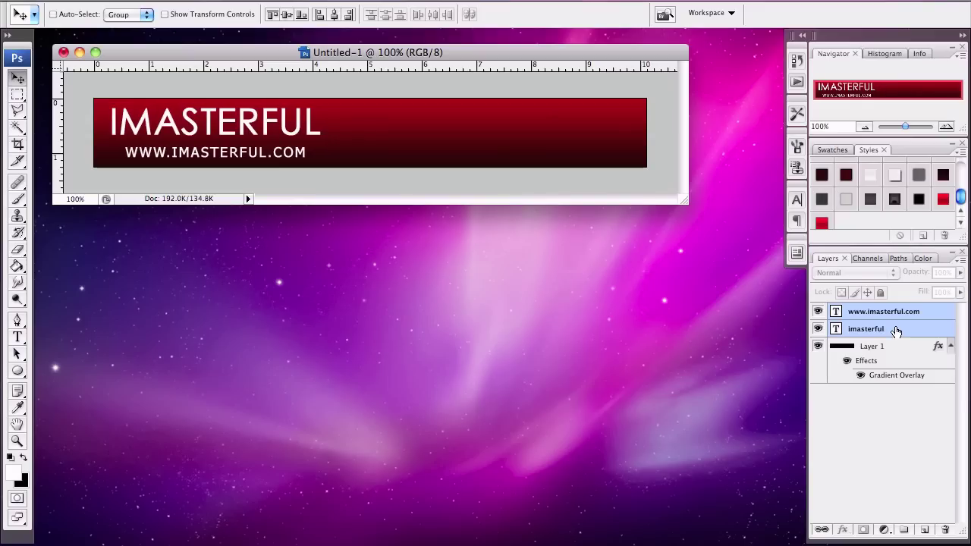
key(Down)
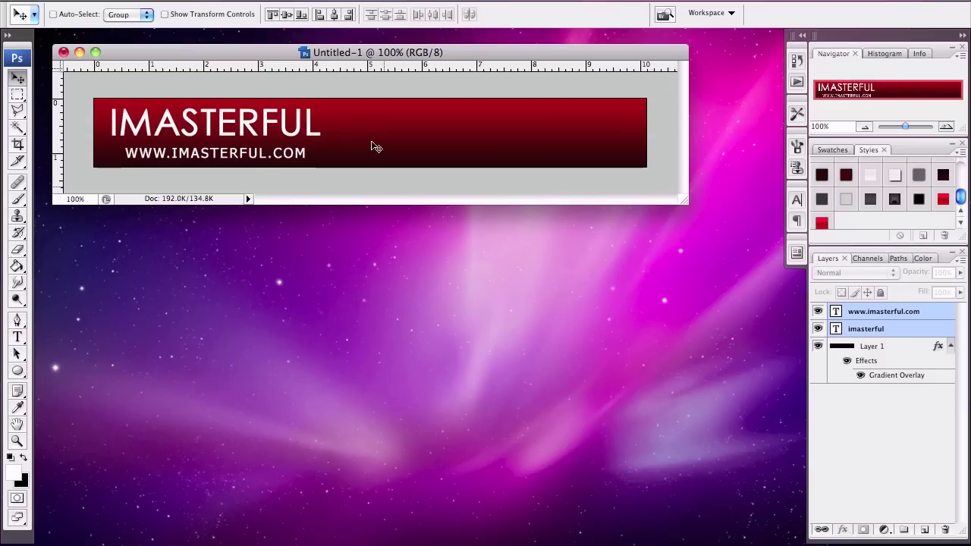
Step: Rename the gradient-filled layer as background
double_click(873, 347)
text(backg)
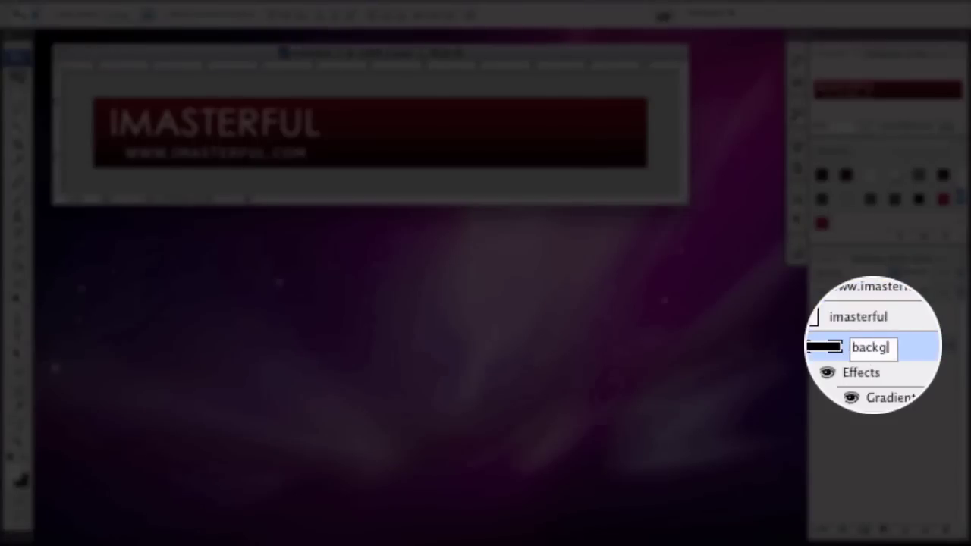
text(round)
key(Return)
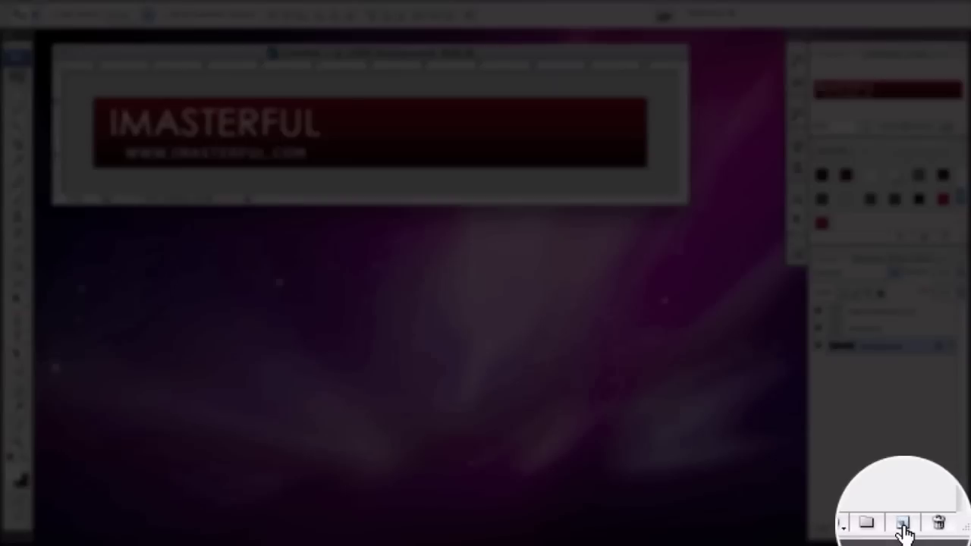
Step: Draw a thin black rectangle on a new layer along the upper edge of the banner's right part
click(925, 530)
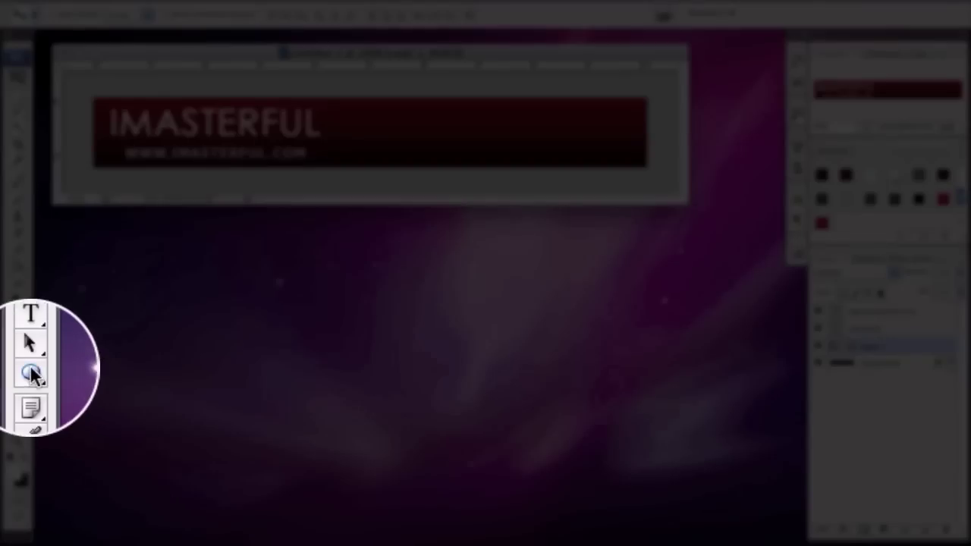
drag(17, 370, 103, 384)
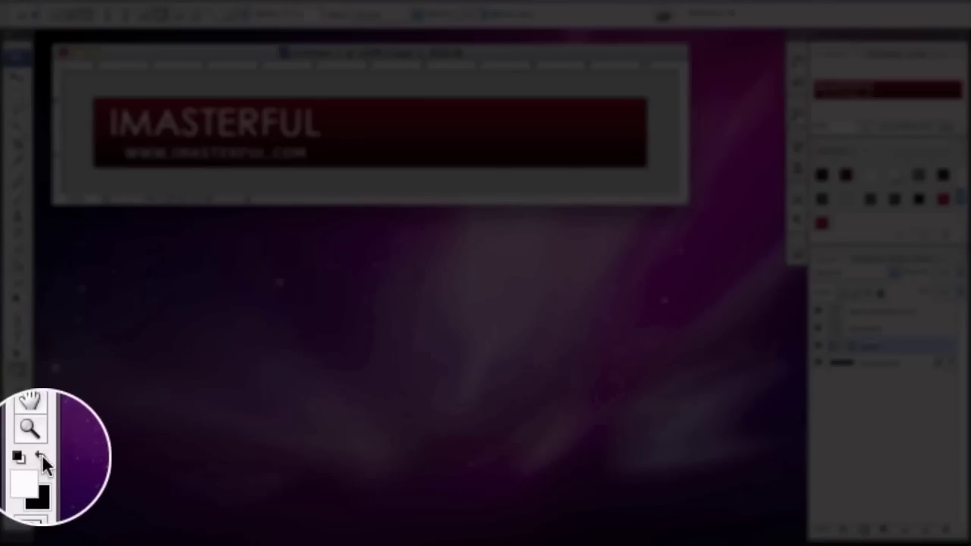
click(25, 459)
drag(413, 88, 667, 117)
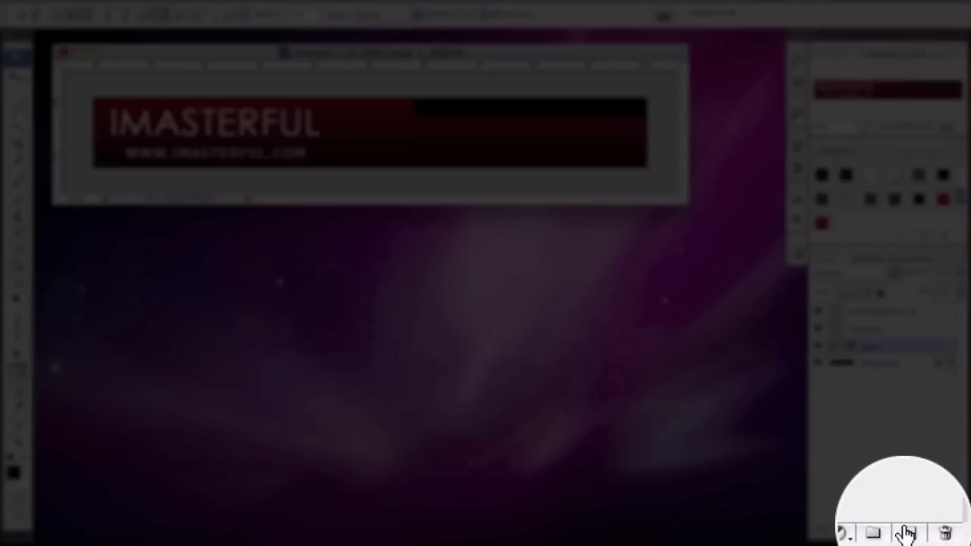
Step: Draw a small white arrowhead custom shape on a new layer at the left end of the black bar
click(925, 529)
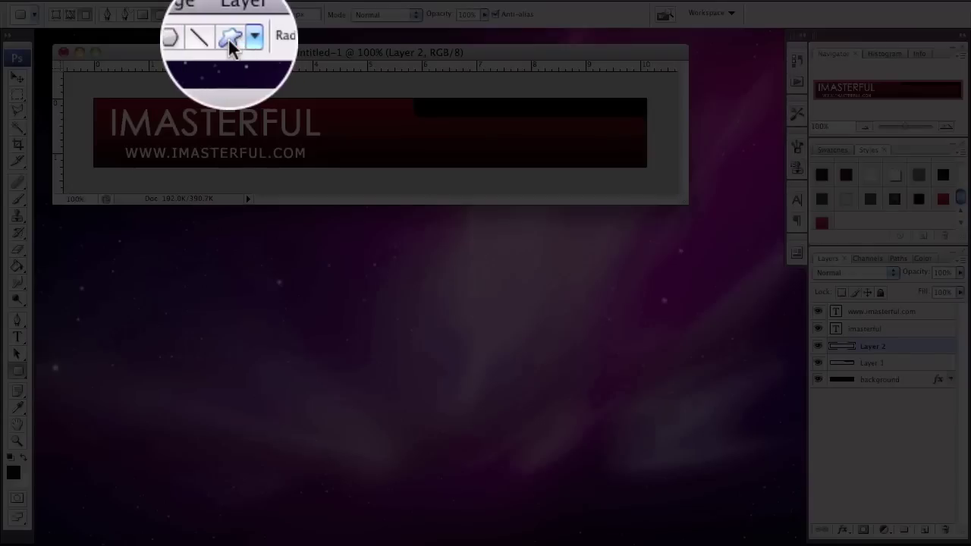
click(229, 14)
click(301, 14)
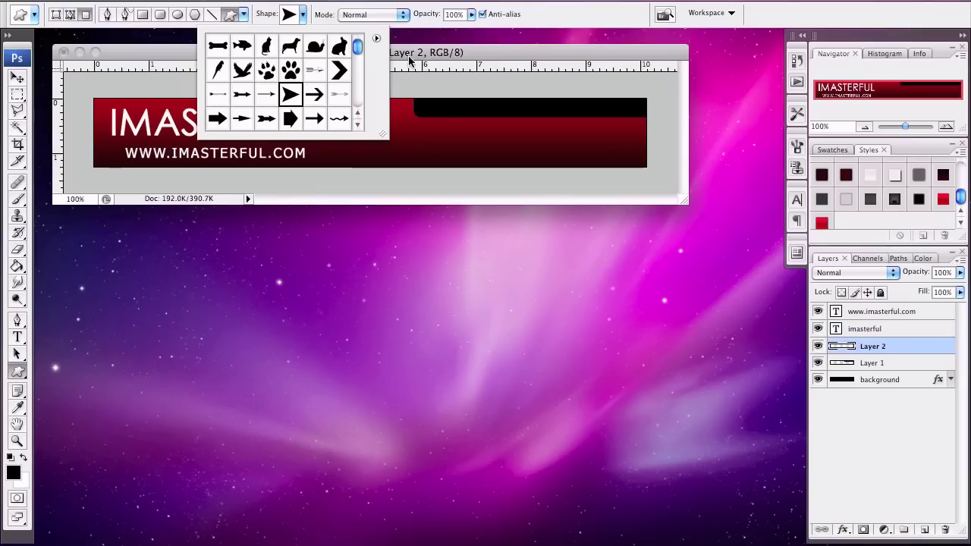
click(23, 458)
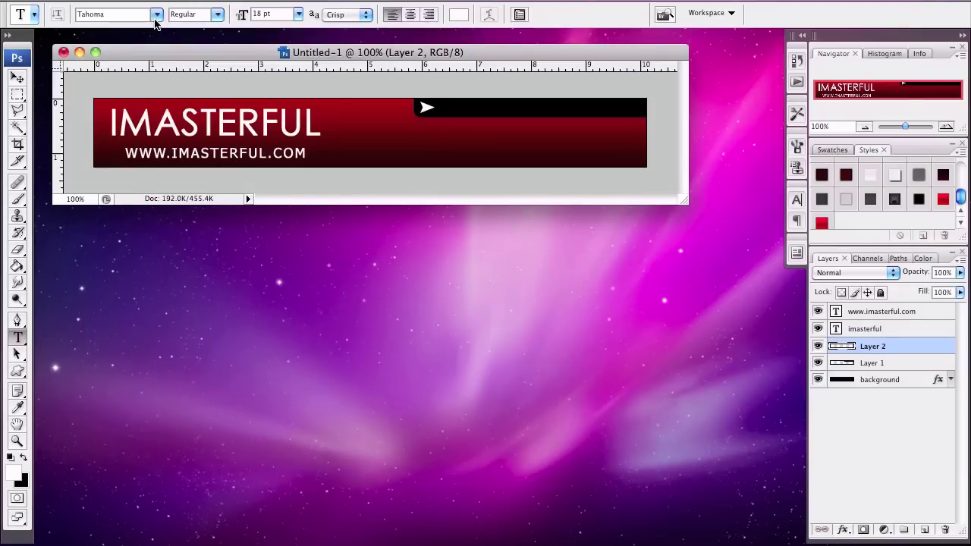
Step: Add the text "click here to join now!" in Century Gothic on the black bar beside the arrow
click(156, 13)
scroll(205, 274, up, 15)
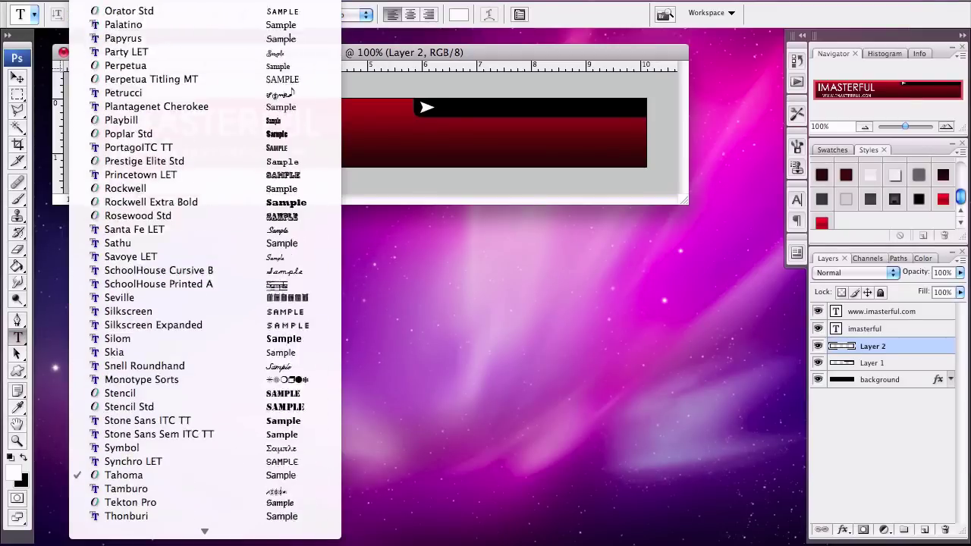
click(197, 314)
click(450, 108)
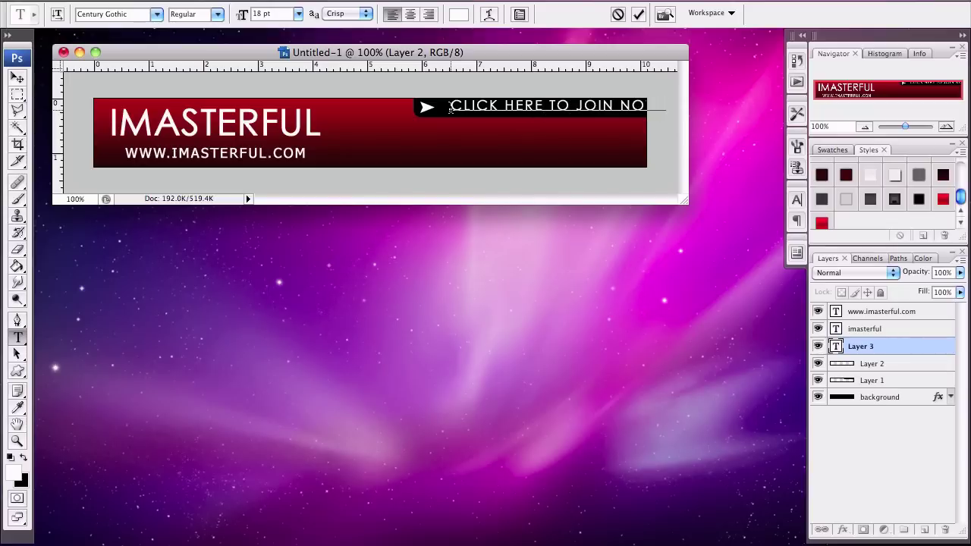
Step: Set the tracking of the "click here to join now!" text to 0
key(super+a)
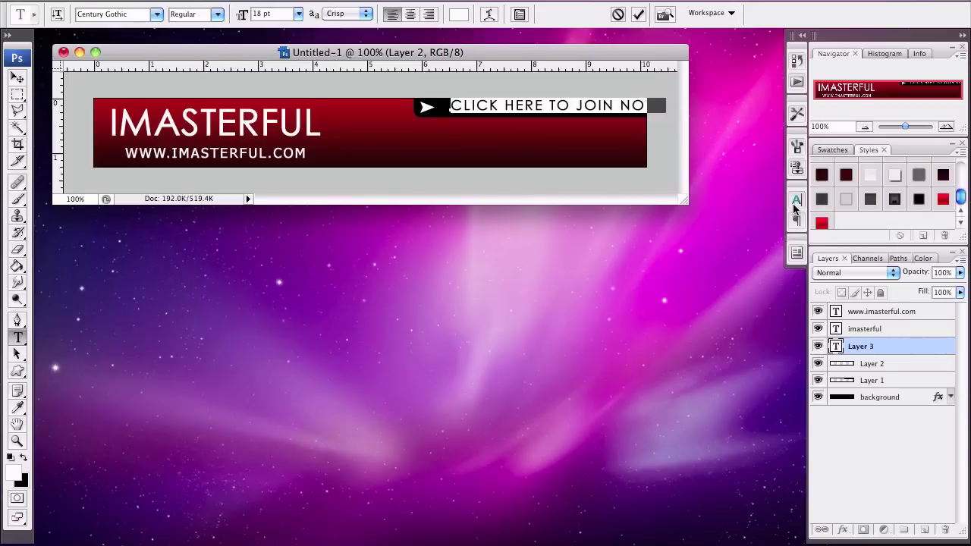
click(795, 201)
click(769, 257)
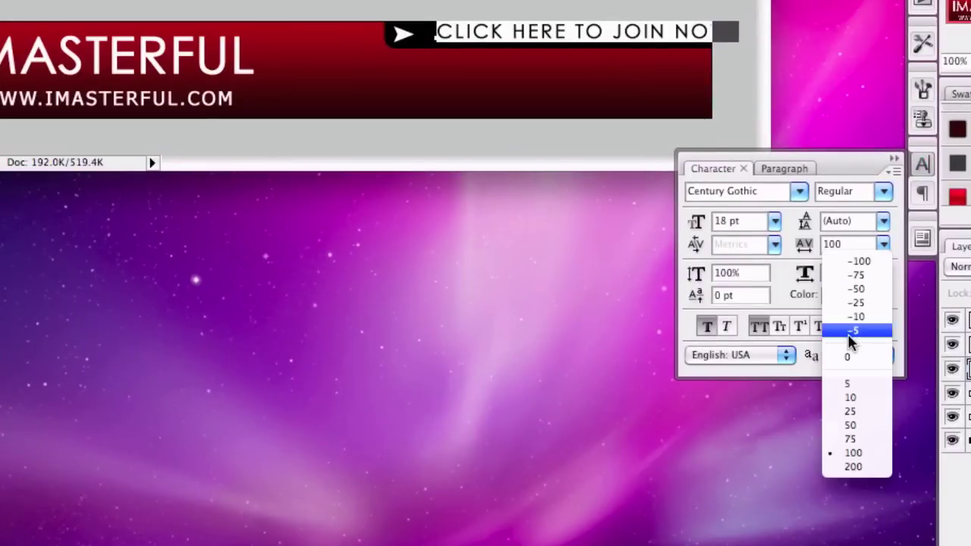
click(848, 357)
click(922, 164)
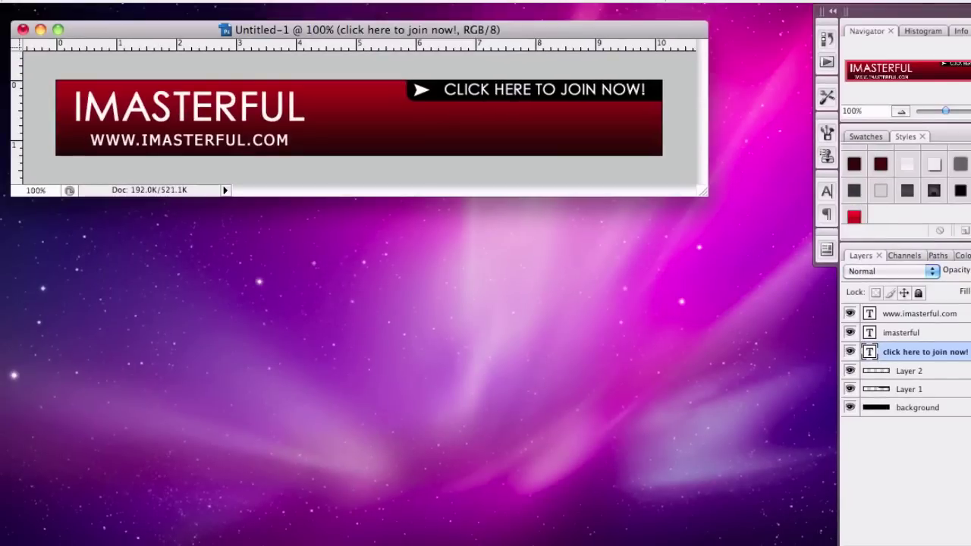
Step: Nudge the "click here to join now!" text slightly left, closer to the arrow
key(Left)
key(Left)
key(Left)
key(Left)
key(Left)
key(Left)
key(Left)
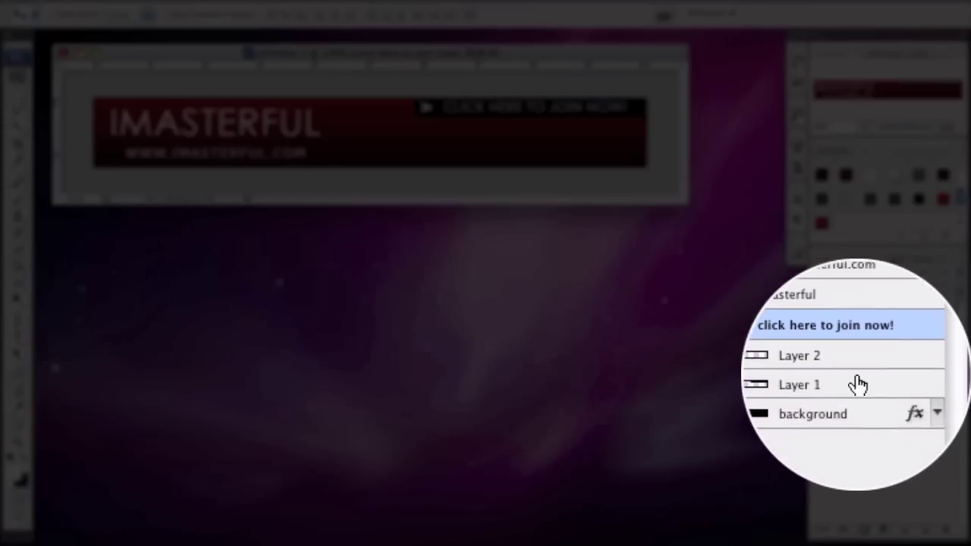
Step: Shift the "click here to join now!" text, arrow and black bar together to the right by 19 pixels
shift+click(892, 389)
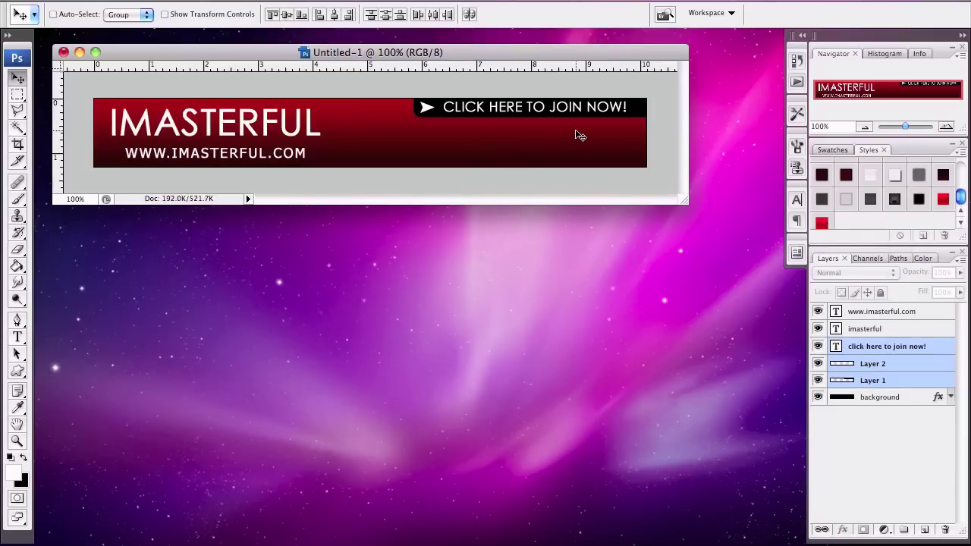
key(shift+Right)
key(shift+Right)
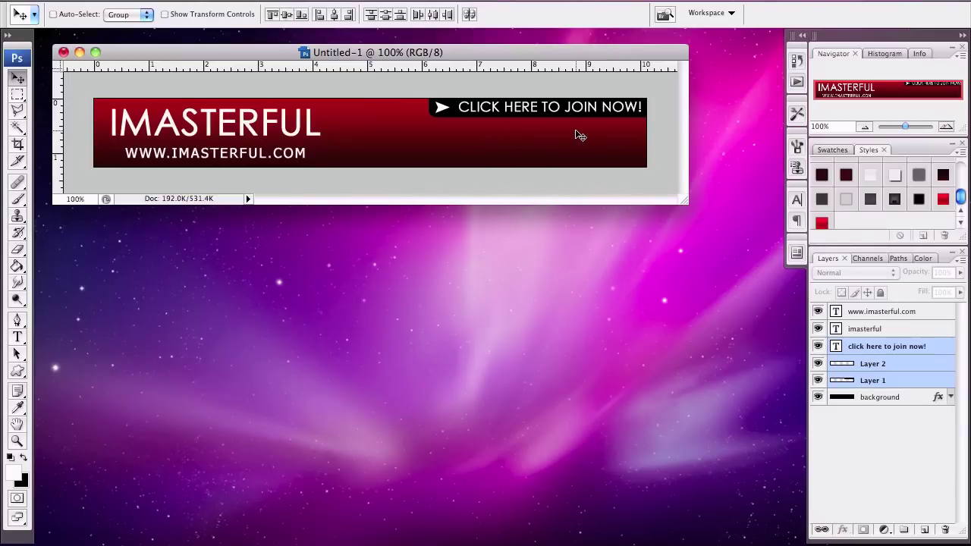
key(Left)
Step: Rename the black bar's layer as rounded tool and the arrow's layer as arrow shape
click(892, 381)
double_click(871, 382)
text(rounded too)
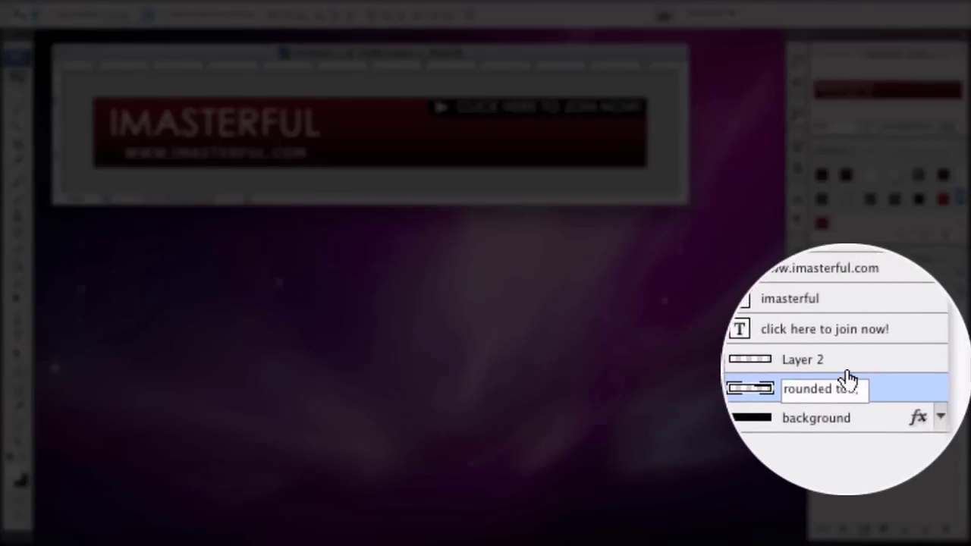
text(;)
click(847, 369)
double_click(847, 369)
text(arrow shape)
click(880, 380)
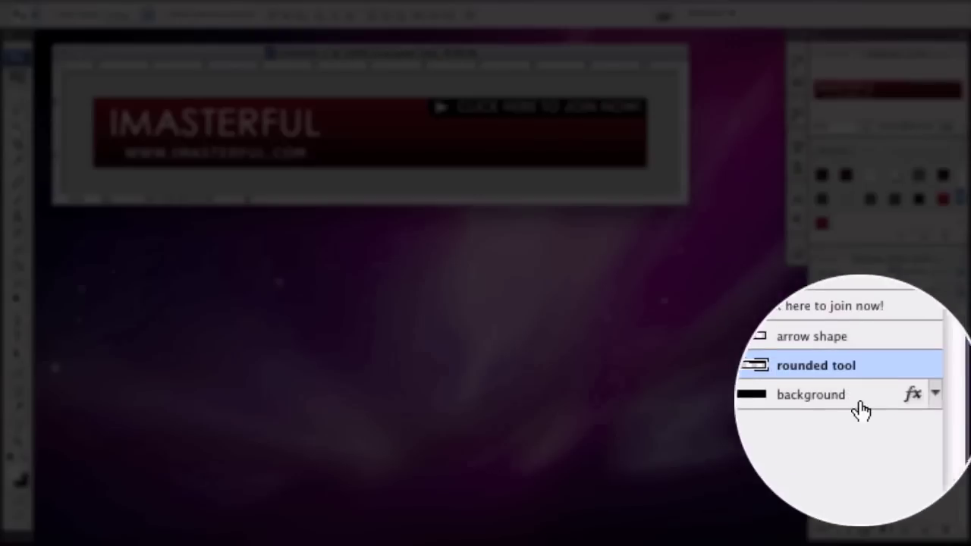
Step: Draw a large black ellipse on a new layer just above the background, covering the banner's left part behind the title
click(880, 396)
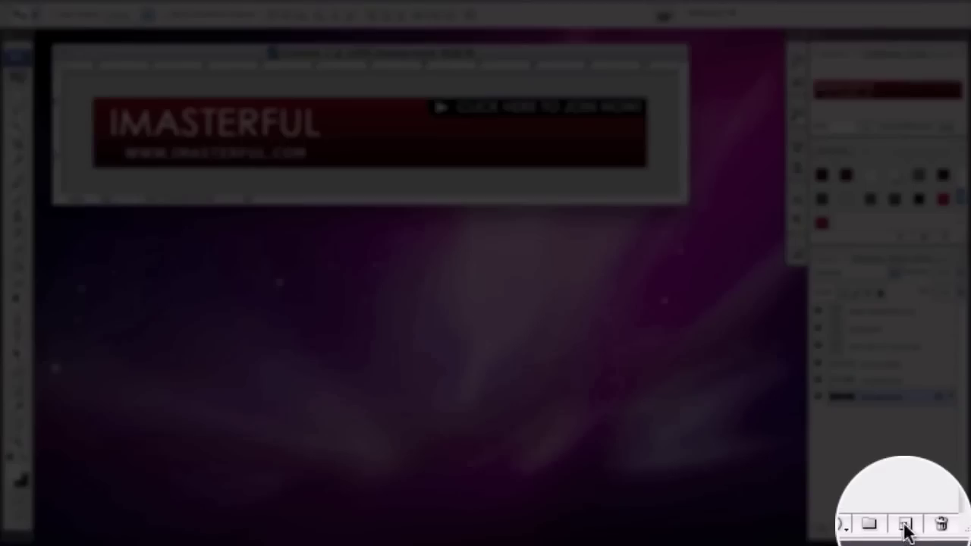
click(924, 529)
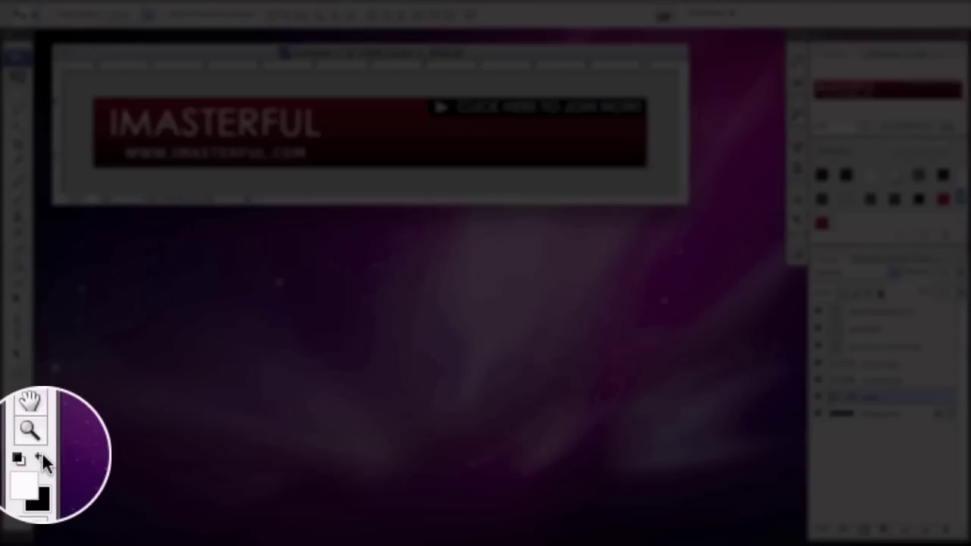
click(24, 458)
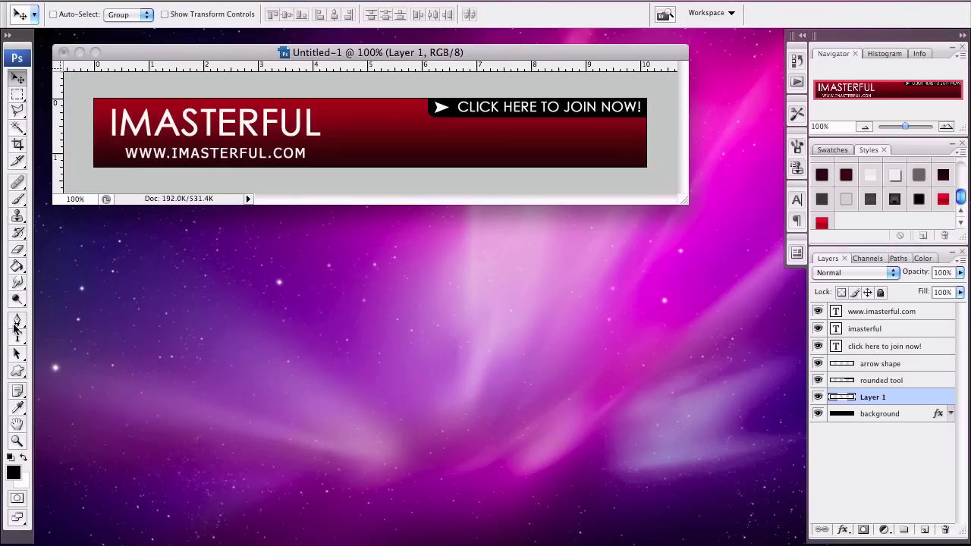
click(17, 371)
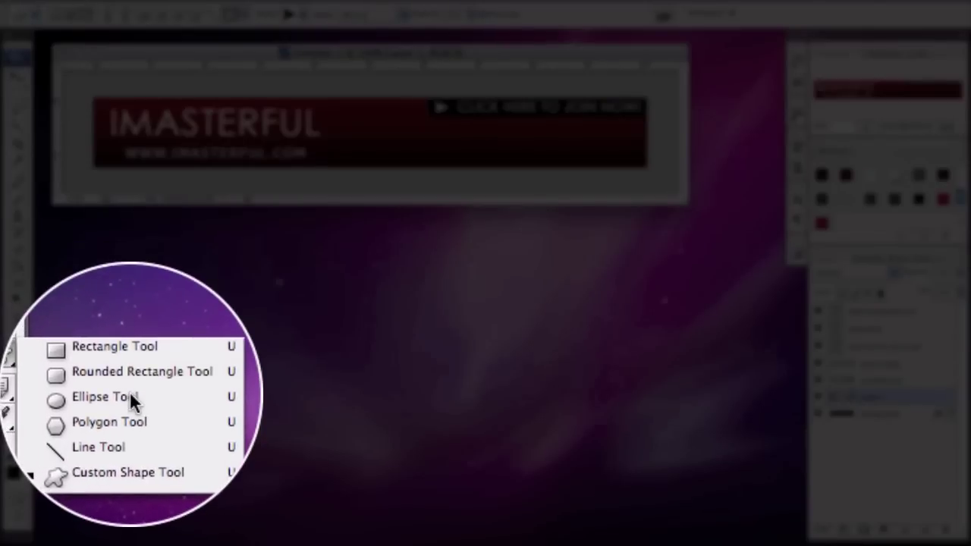
click(130, 397)
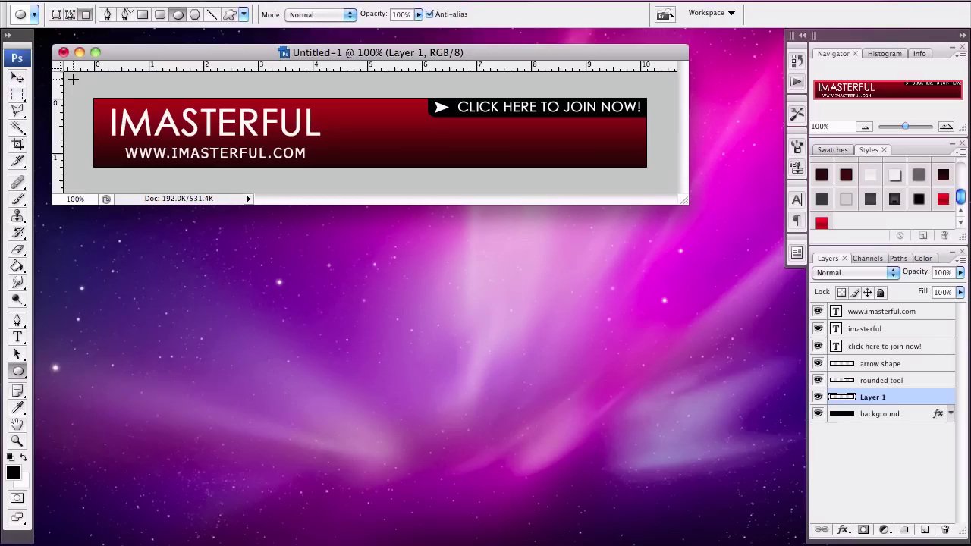
drag(684, 203, 768, 279)
drag(81, 96, 454, 248)
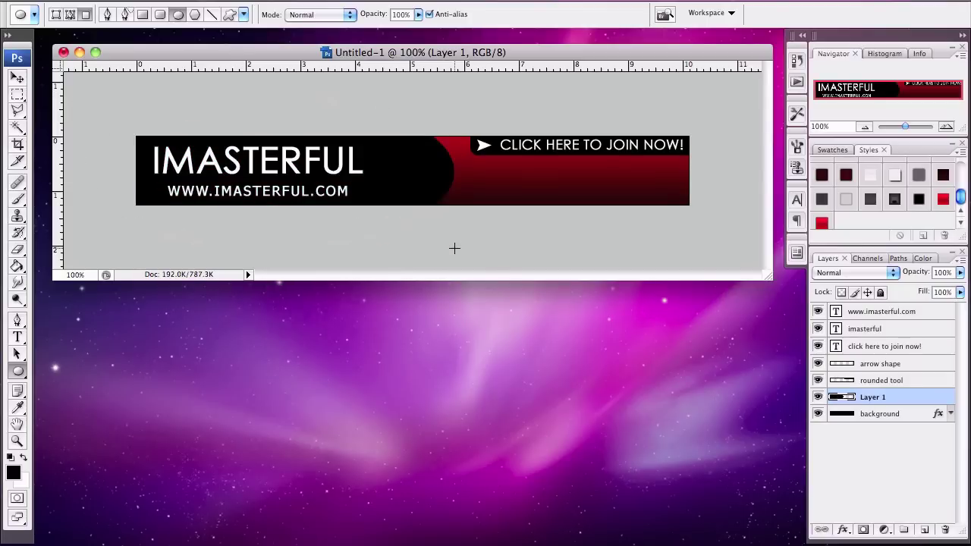
Step: Move the title and web address text together 90 pixels to the right within the black ellipse
click(909, 331)
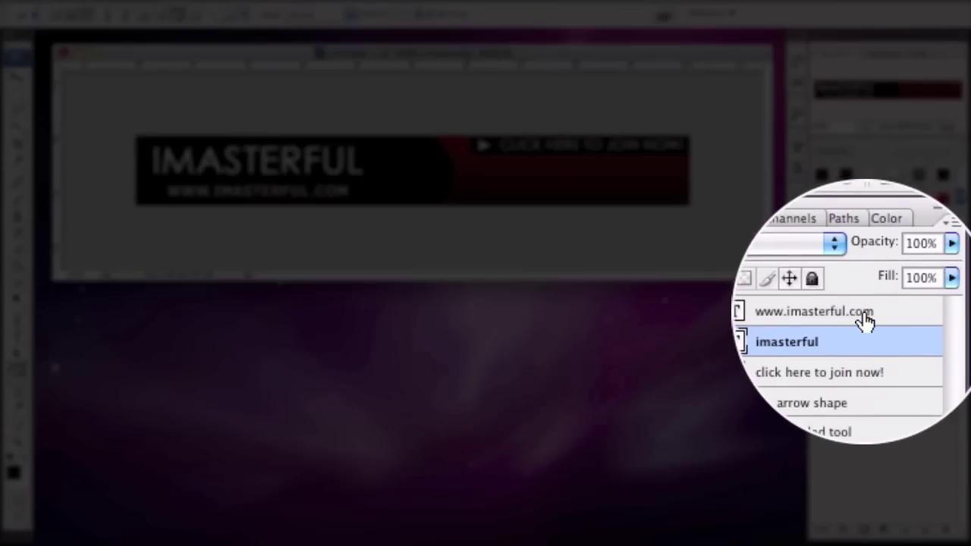
shift+click(910, 312)
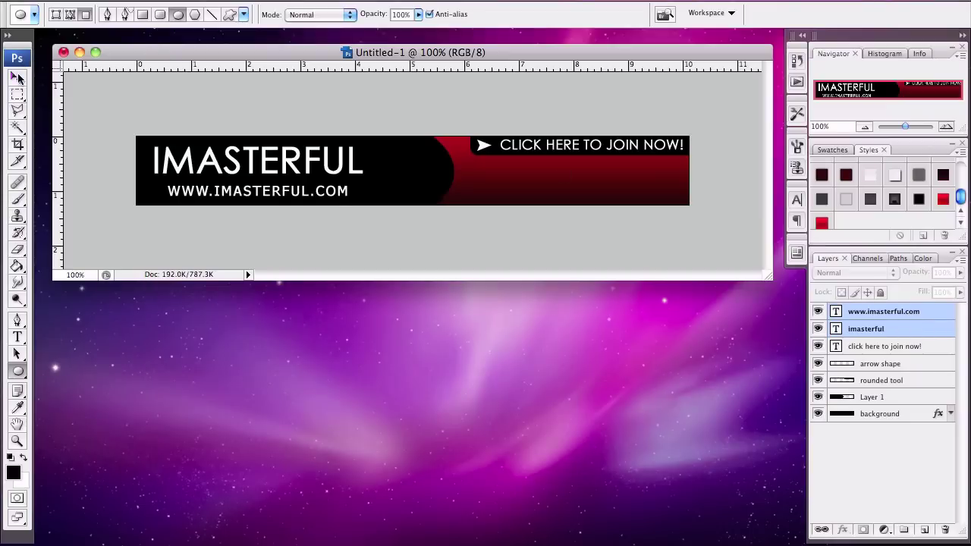
click(19, 78)
key(shift+Right)
key(shift+Right)
key(shift+Right)
key(shift+Right)
key(shift+Right)
key(shift+Right)
key(shift+Right)
key(shift+Right)
key(shift+Right)
Step: Rename the black ellipse's layer as ellipse tool
click(875, 398)
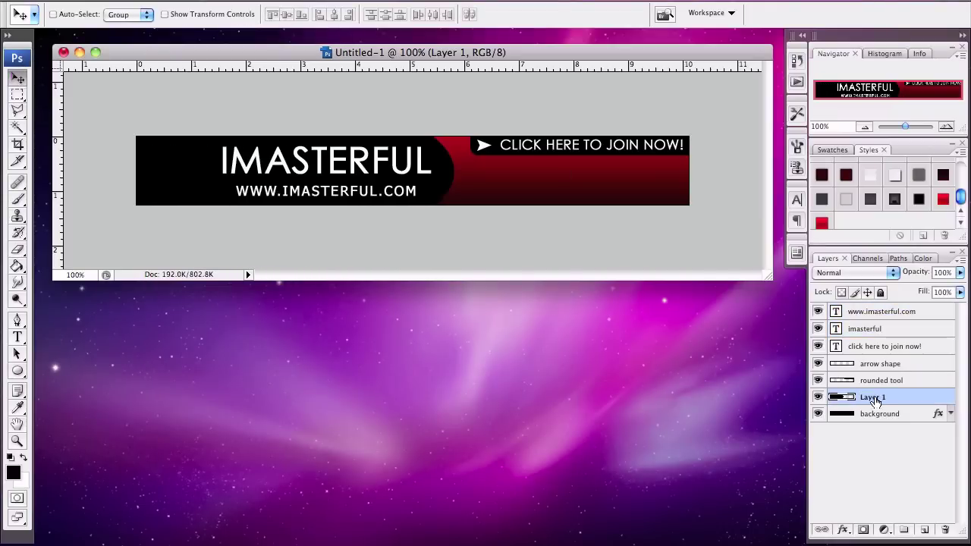
double_click(872, 397)
text(ellip)
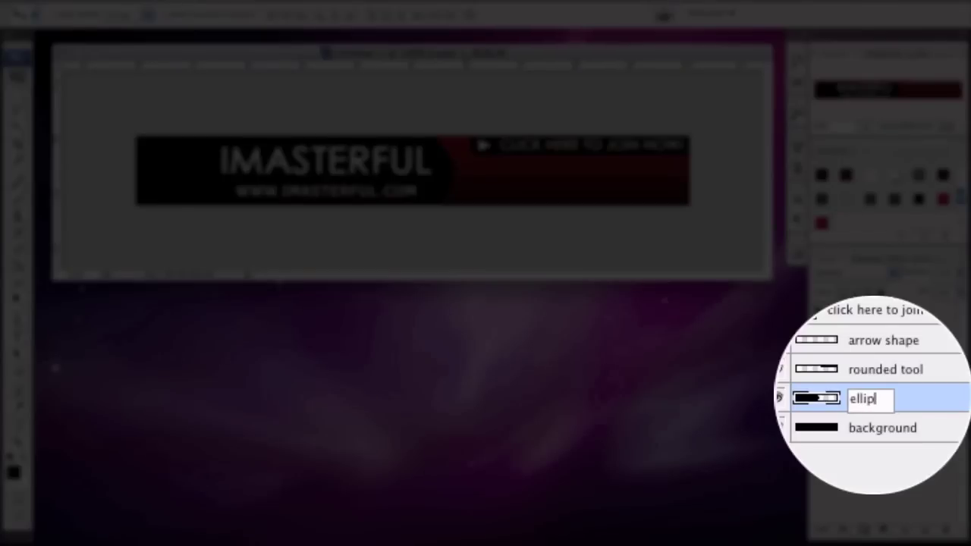
text(se tool)
Step: Stamp the star-shaped M logo brush in white at a 110 px diameter on a new layer left of the title
click(924, 530)
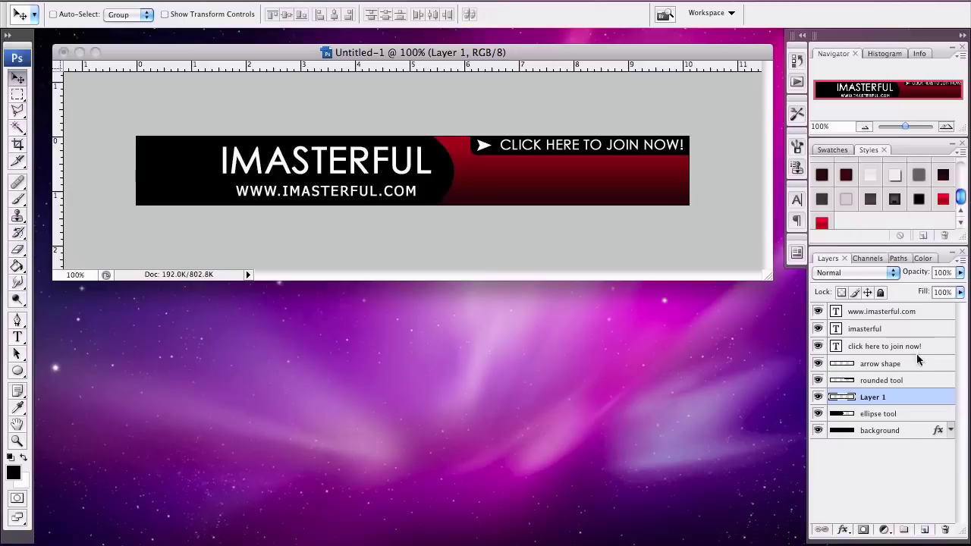
click(19, 201)
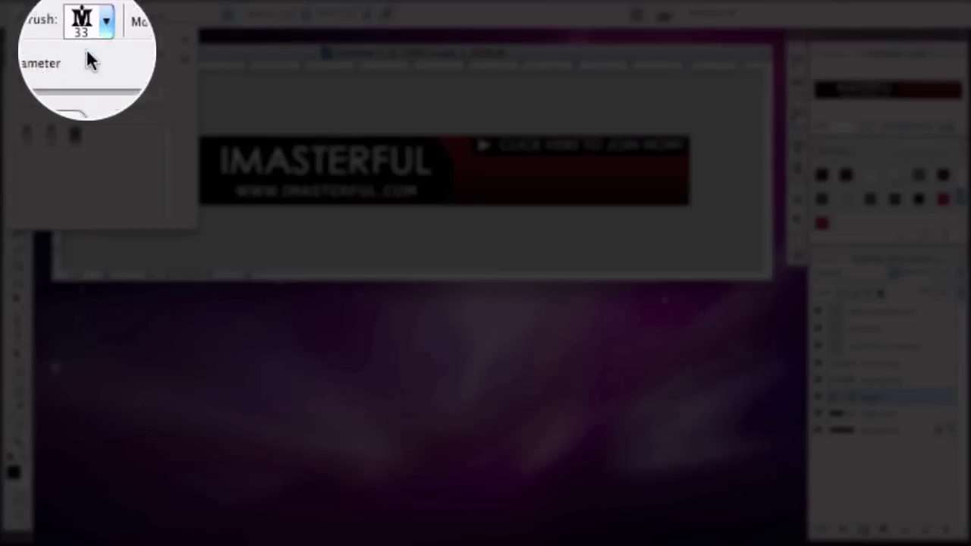
click(98, 15)
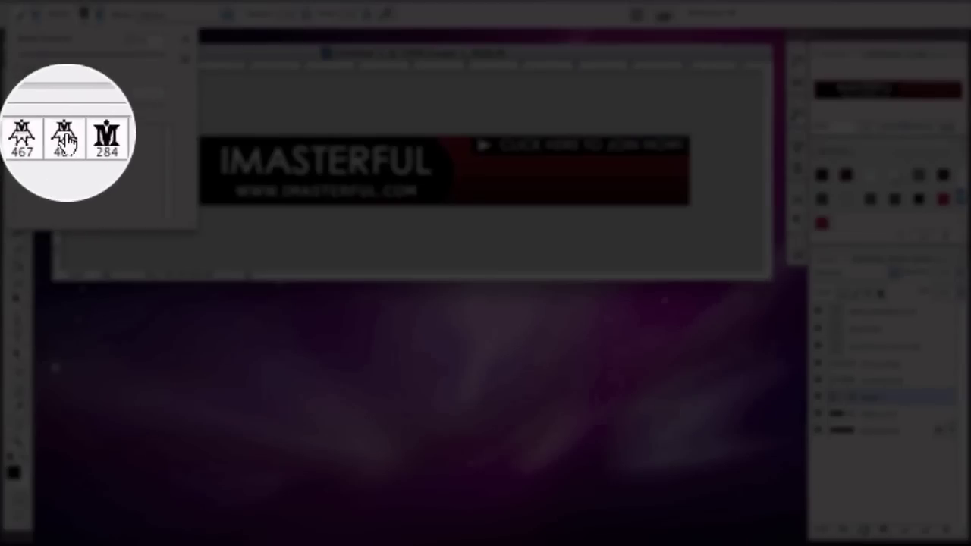
click(51, 135)
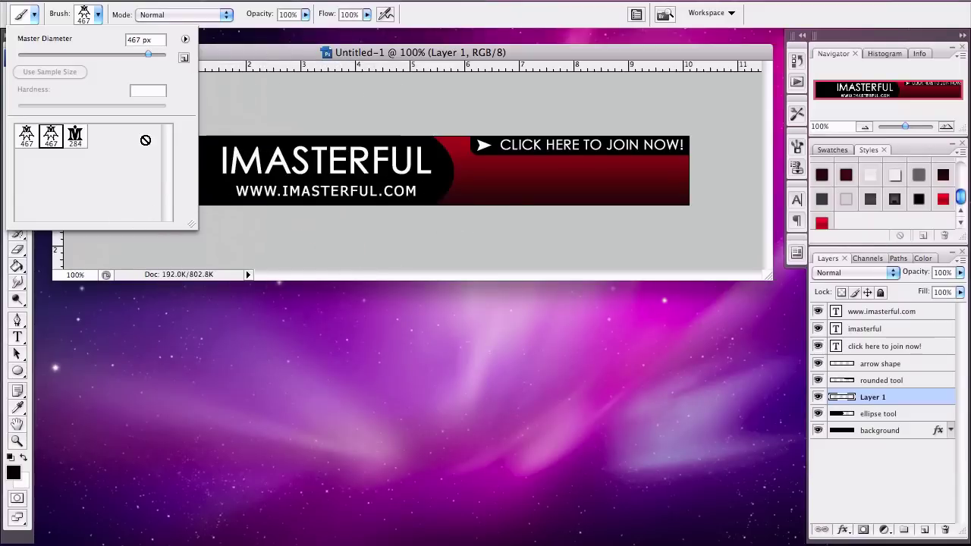
drag(148, 54, 93, 54)
click(23, 477)
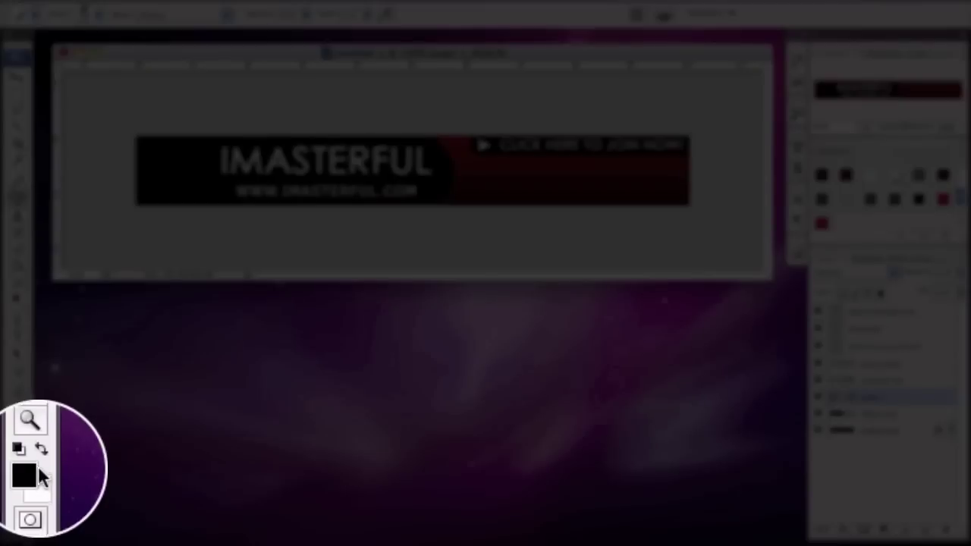
click(43, 450)
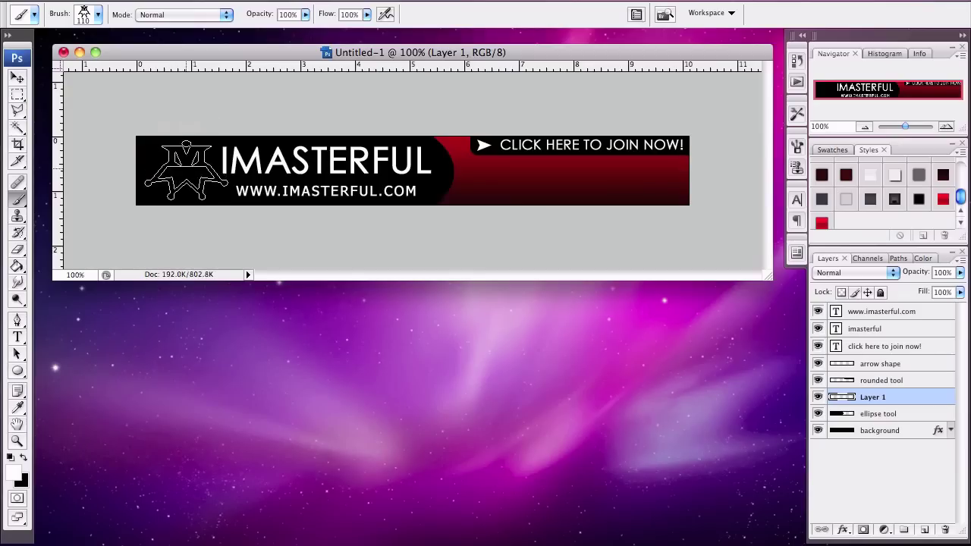
click(182, 169)
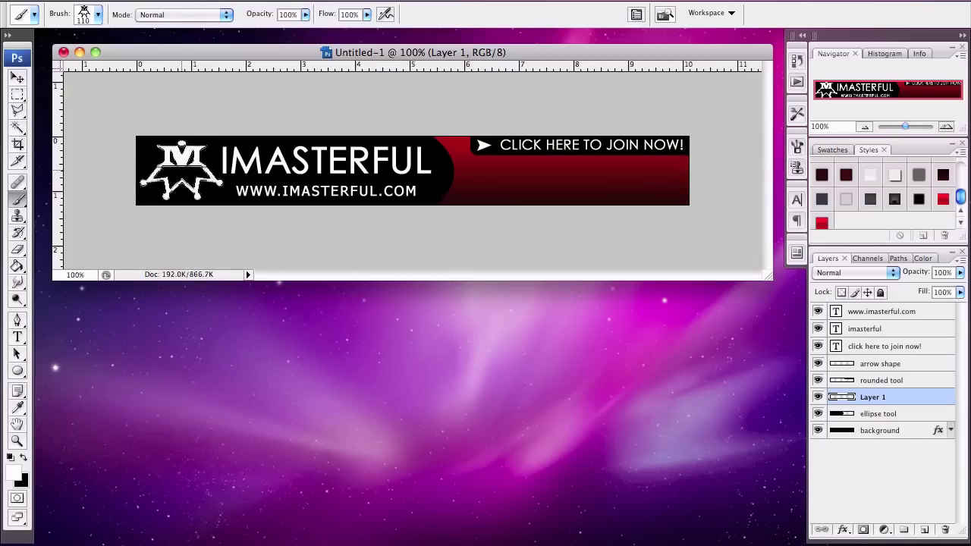
Step: Nudge the title and web address text together 10 pixels to the right, away from the logo
key(v)
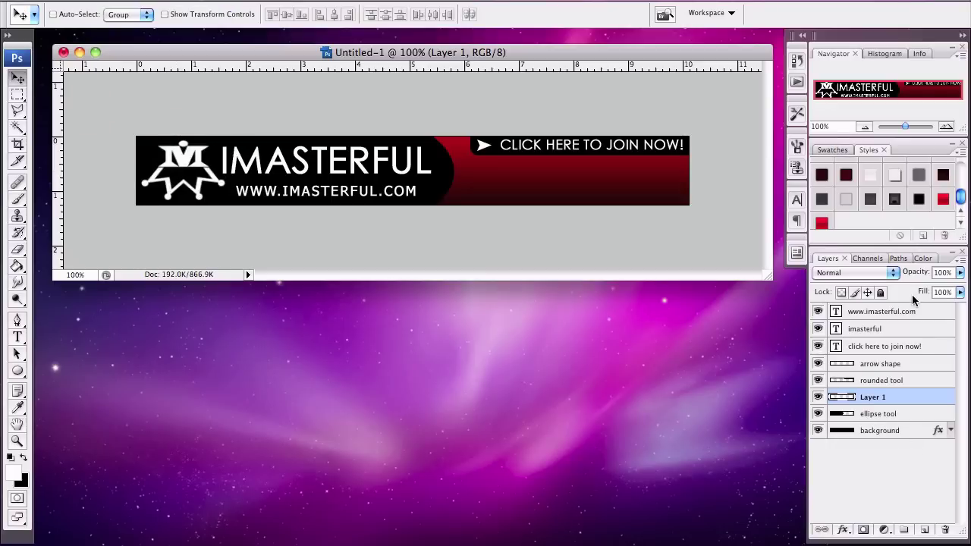
click(910, 326)
shift+click(911, 315)
key(Right)
key(Right)
key(Right)
key(Right)
key(Right)
key(Right)
key(Right)
key(Right)
key(Right)
key(Right)
Step: Apply a dark red (8a0000) Color Overlay to the web address text
double_click(902, 320)
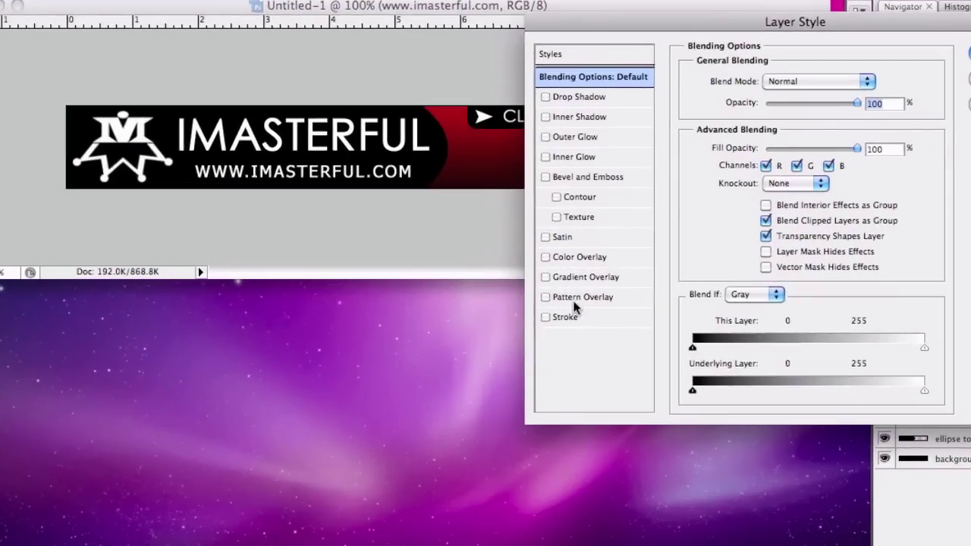
click(580, 257)
click(870, 81)
drag(775, 273, 785, 326)
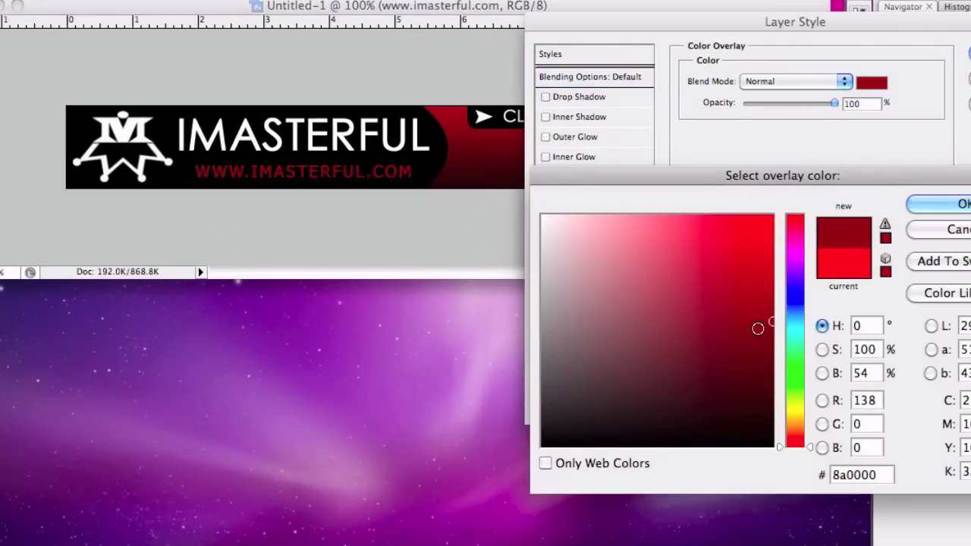
click(940, 203)
key(Return)
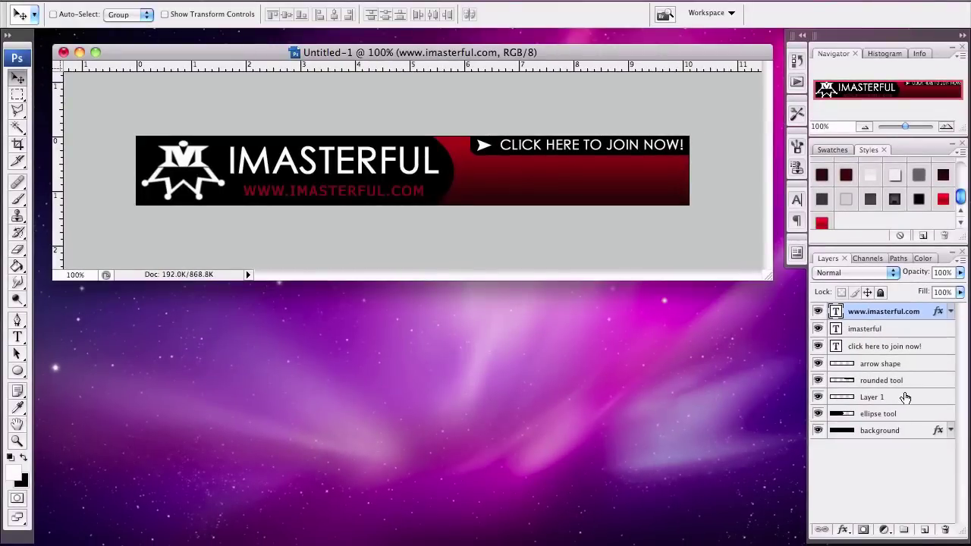
Step: Add the white 18 pt Century Gothic tagline "Just about anything and everything", without all caps, on a text layer above the background
click(880, 430)
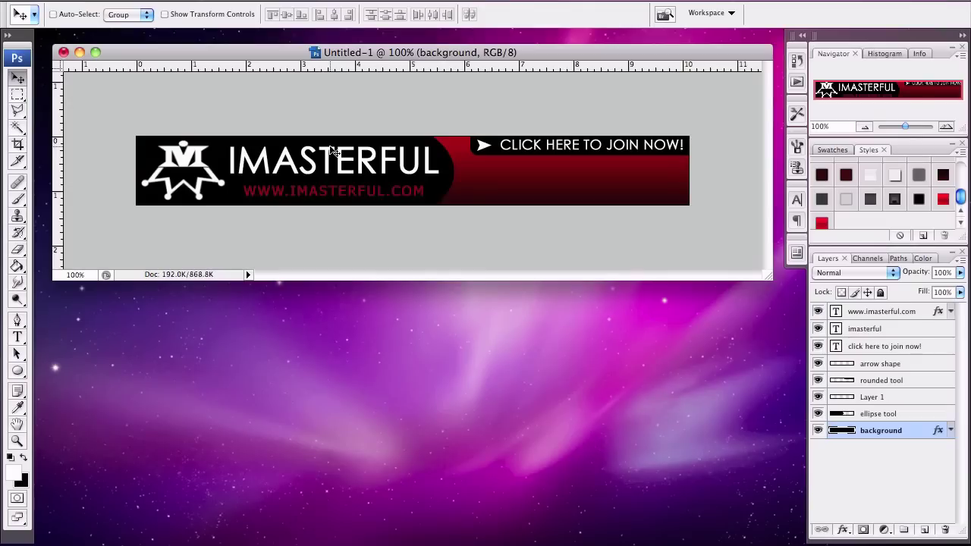
key(t)
click(441, 197)
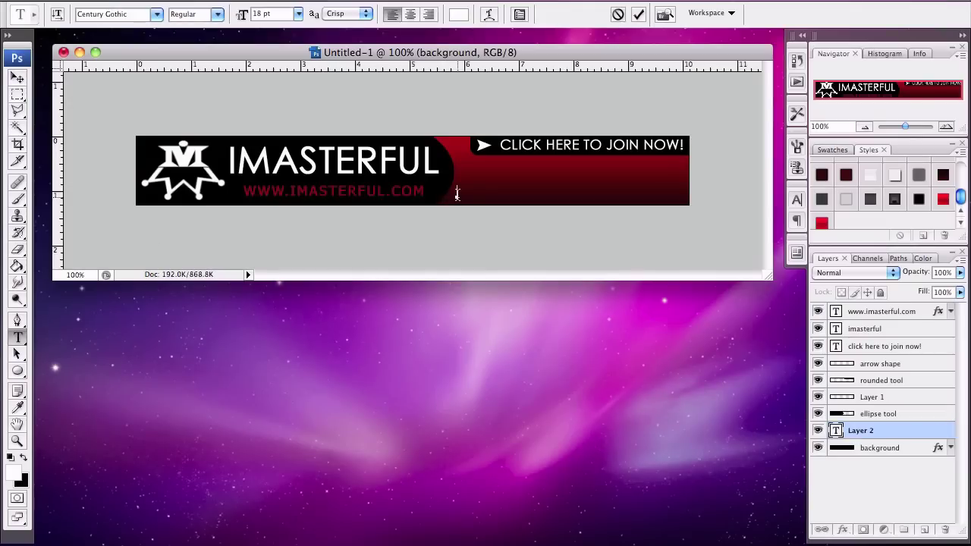
click(797, 200)
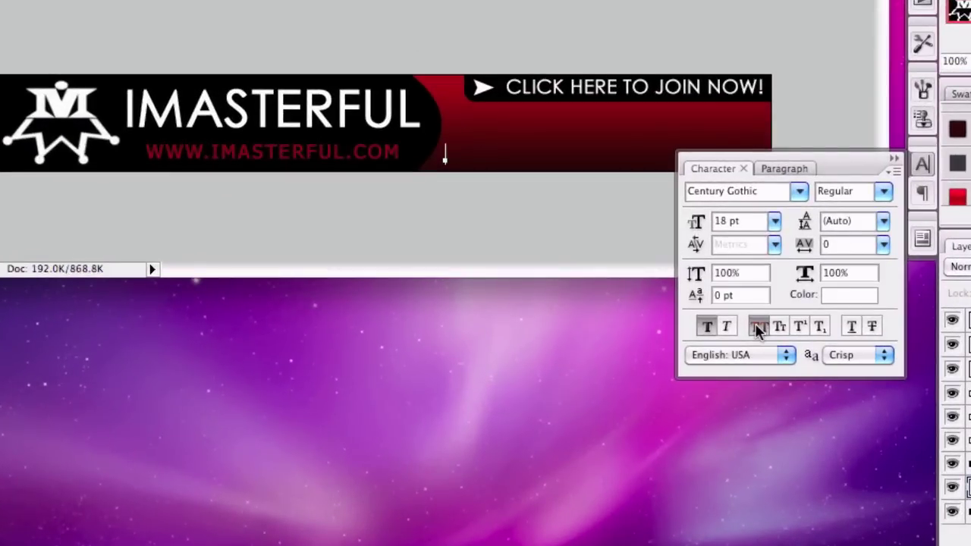
click(922, 164)
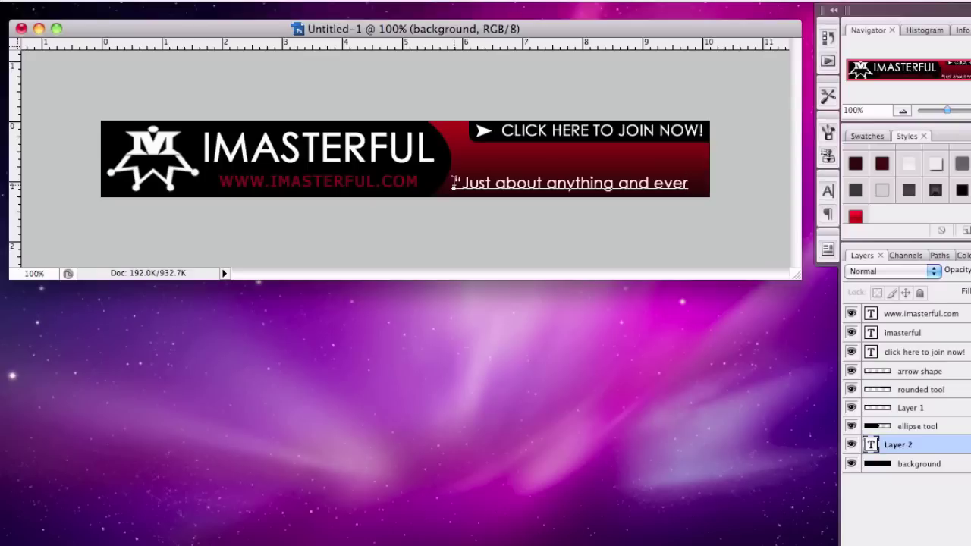
Step: Set the tagline's font size to 14 pt and place it just below the call-to-action text
drag(742, 182, 454, 183)
click(278, 21)
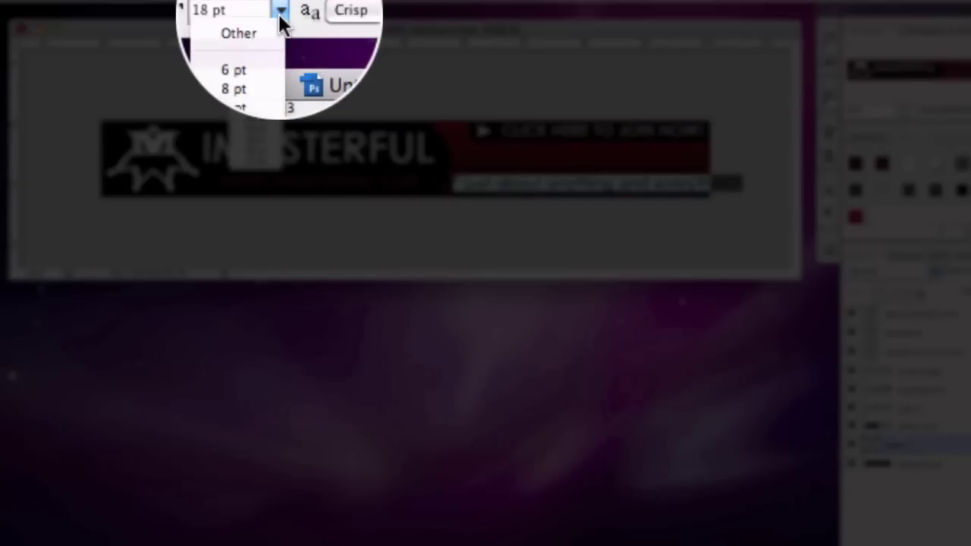
click(277, 93)
drag(591, 203, 614, 170)
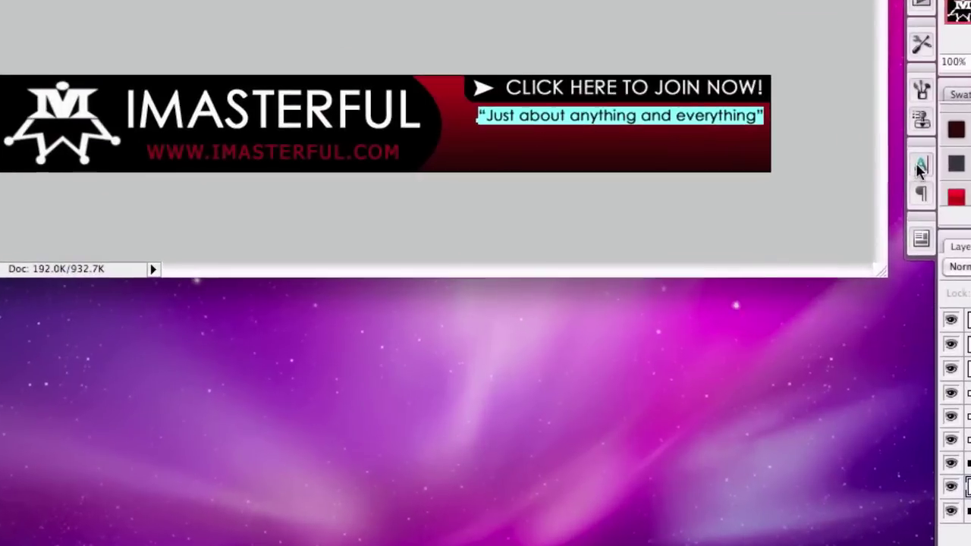
Step: Make the tagline faux italic and shift it slightly left beneath the call-to-action text
click(828, 191)
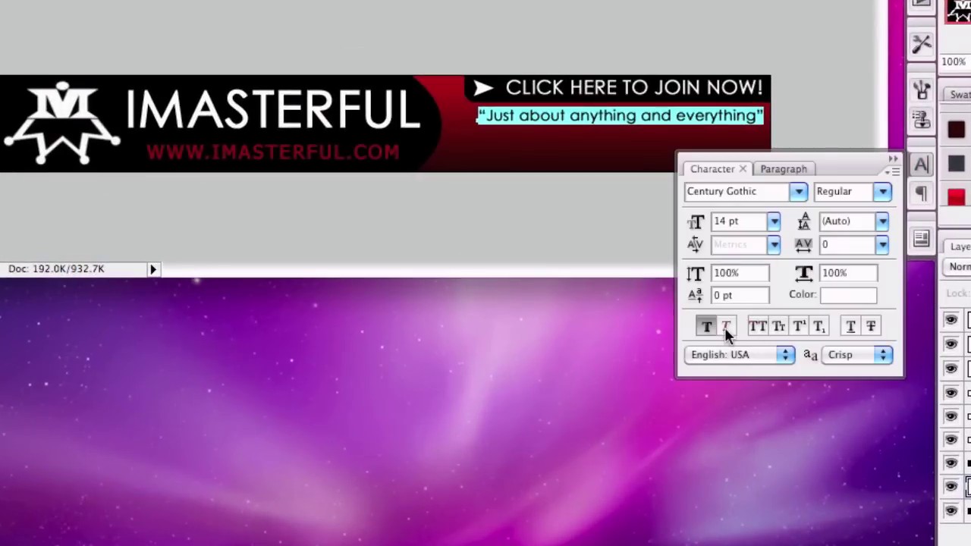
click(725, 327)
click(17, 78)
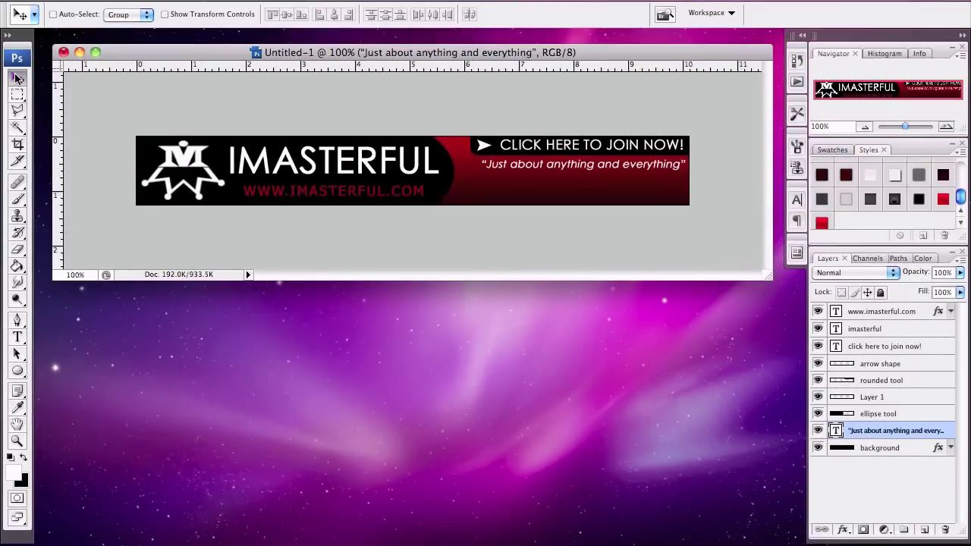
drag(680, 254, 677, 254)
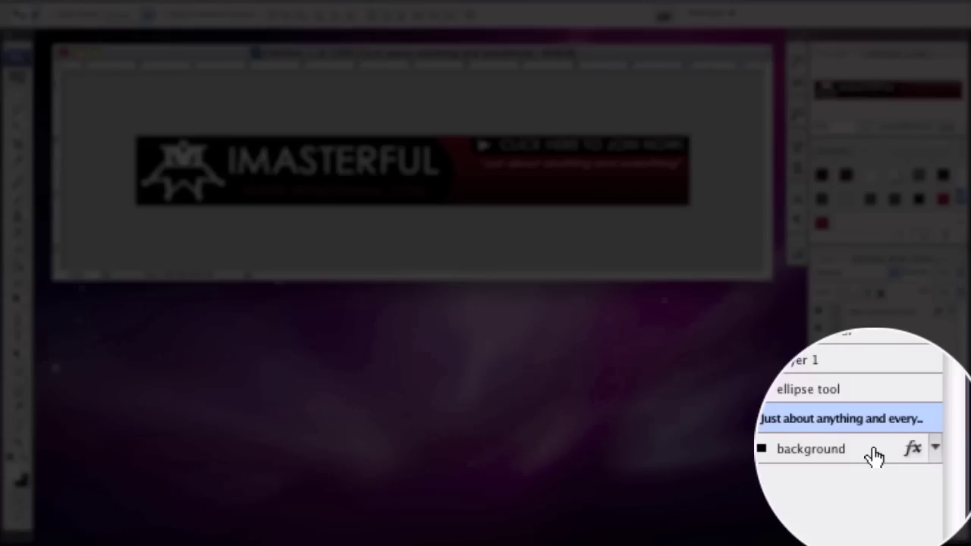
Step: Draw a wide black ellipse below the tagline on a new layer above the background, with its lower part beyond the banner's edge
click(916, 449)
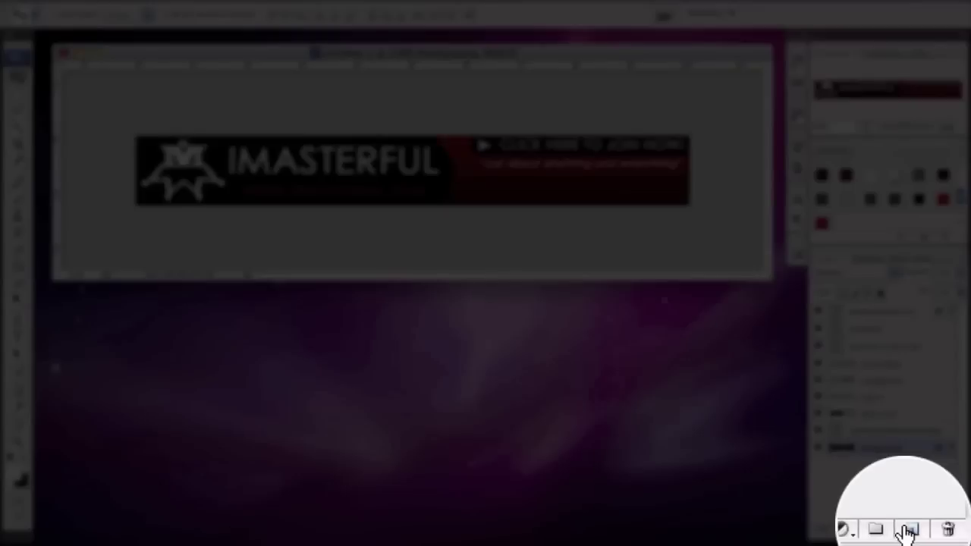
click(909, 531)
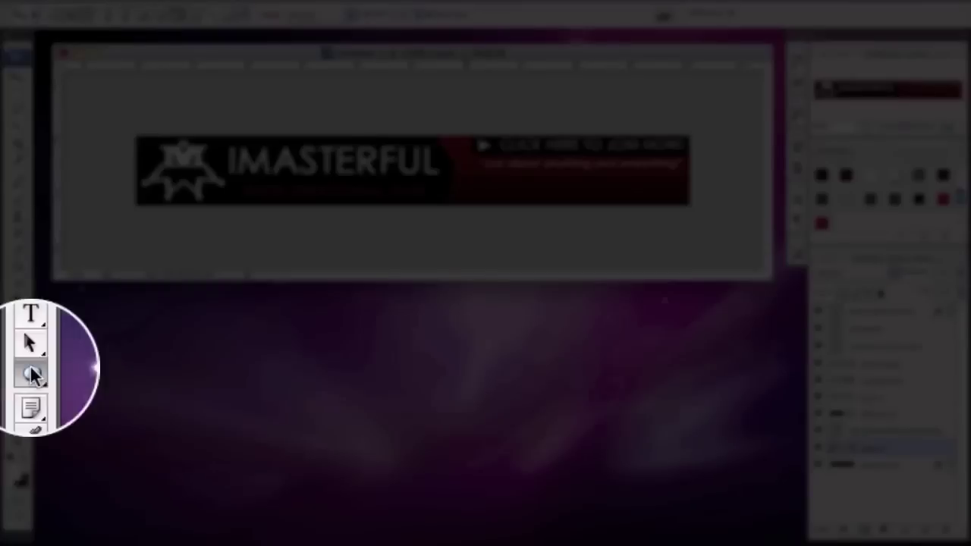
click(18, 370)
click(10, 457)
drag(453, 217, 687, 171)
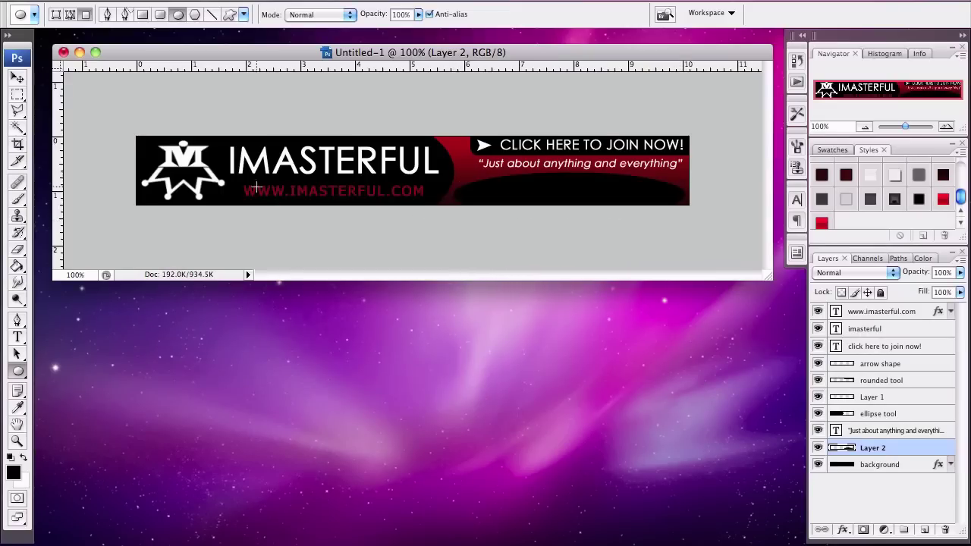
click(18, 78)
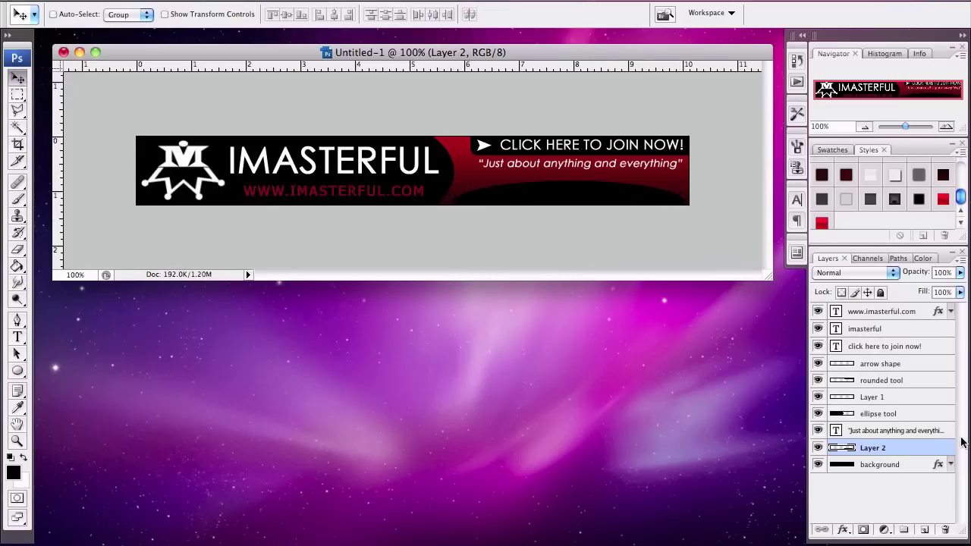
Step: Rename the new ellipse's layer as ellipse tool and duplicate it
double_click(873, 447)
text(ellipse too)
right_click(872, 448)
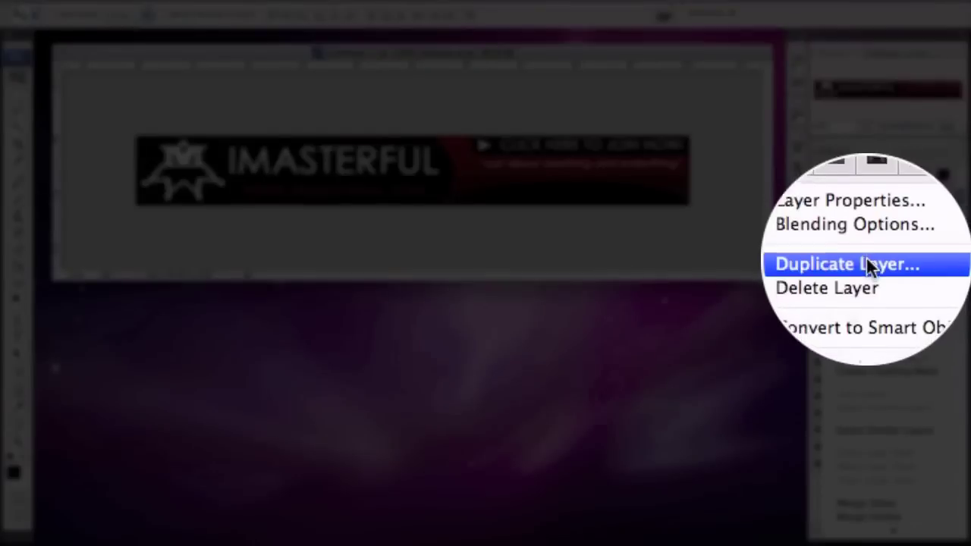
click(866, 260)
click(732, 131)
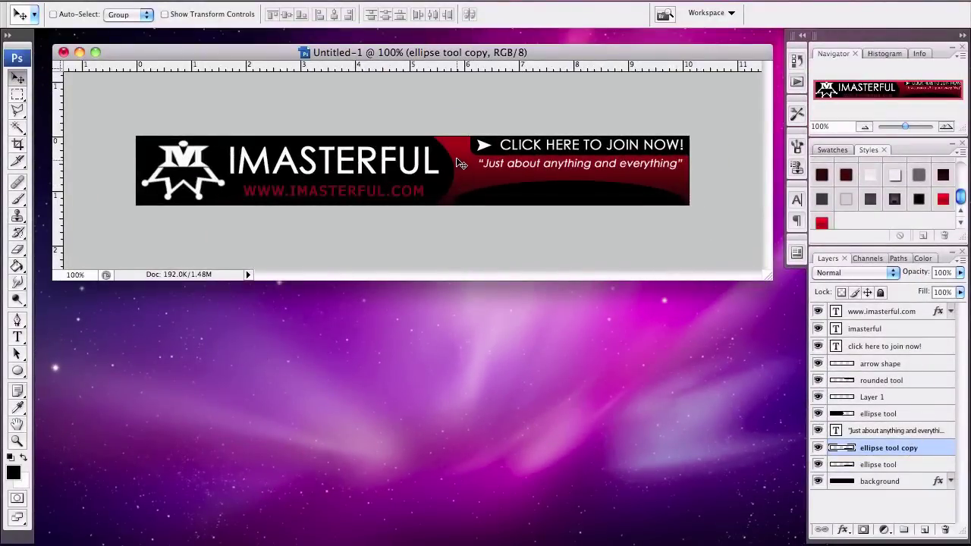
Step: Save the background's layer effects as a new style and apply that style to the ellipse tool copy layer
double_click(912, 483)
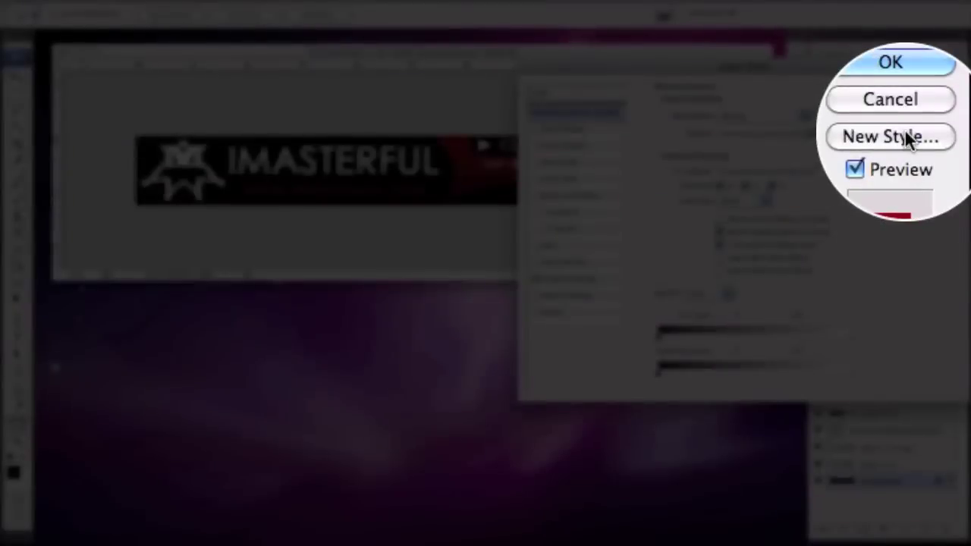
click(890, 137)
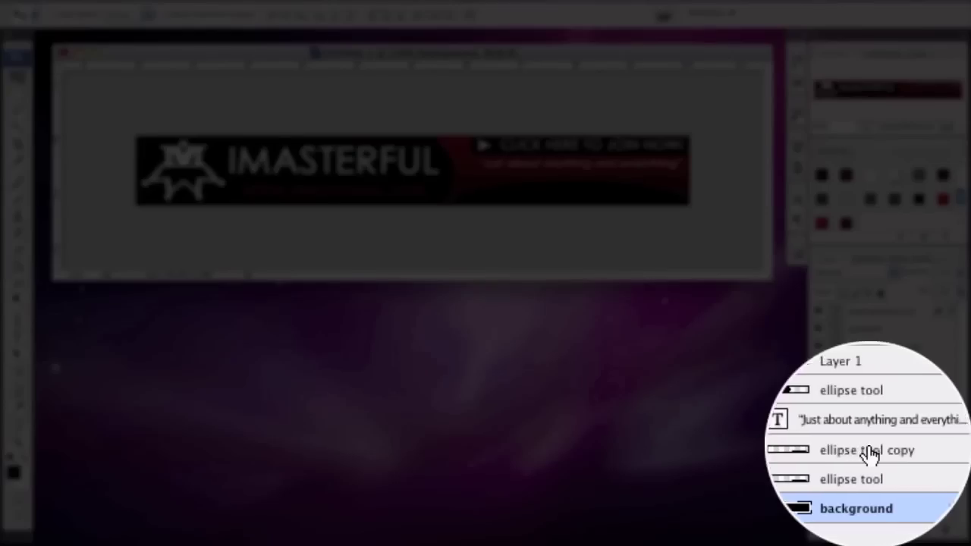
click(886, 448)
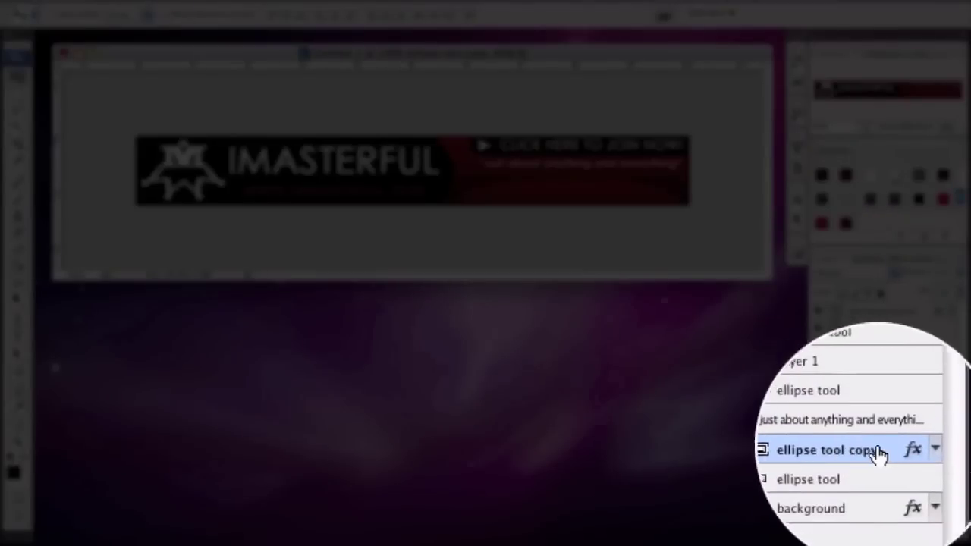
Step: Reverse the Gradient Overlay's gradient on the ellipse tool copy layer
double_click(889, 453)
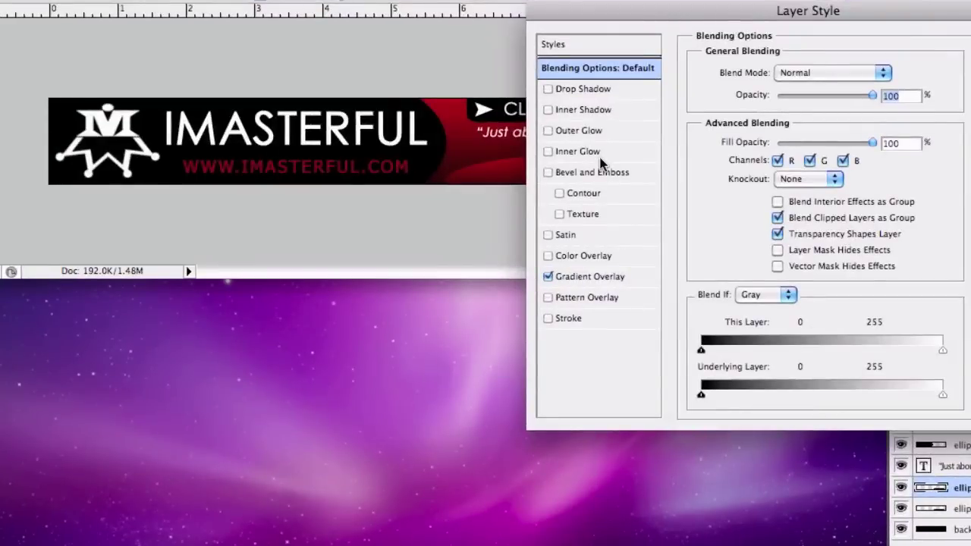
click(621, 282)
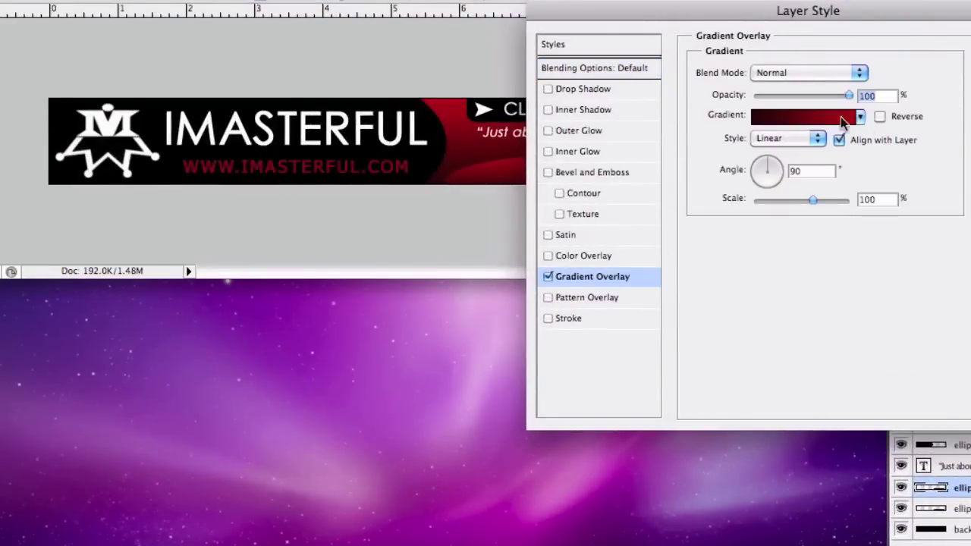
click(880, 117)
key(Return)
Step: Scale the ellipse copy proportionally to about 88% and center it low within the black ellipse
click(63, 0)
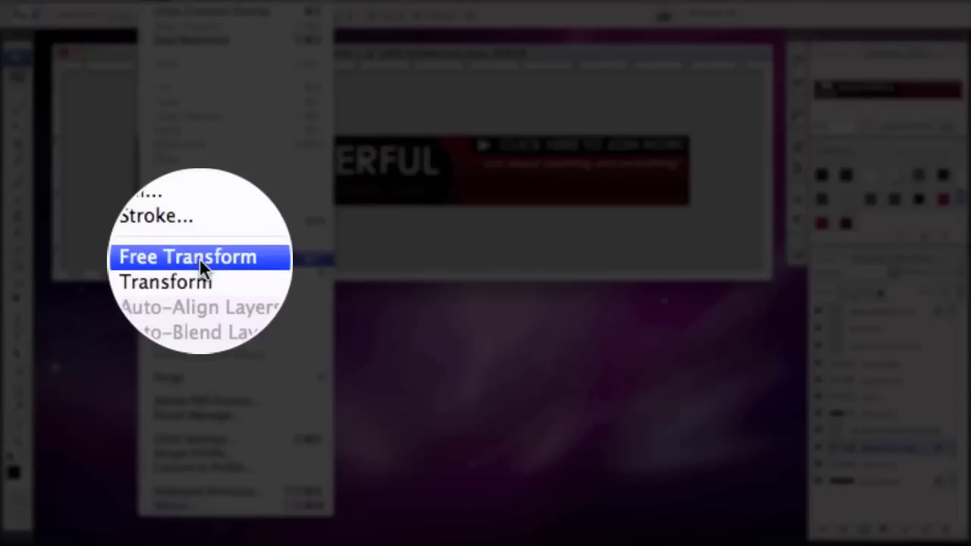
click(200, 259)
drag(453, 181, 477, 198)
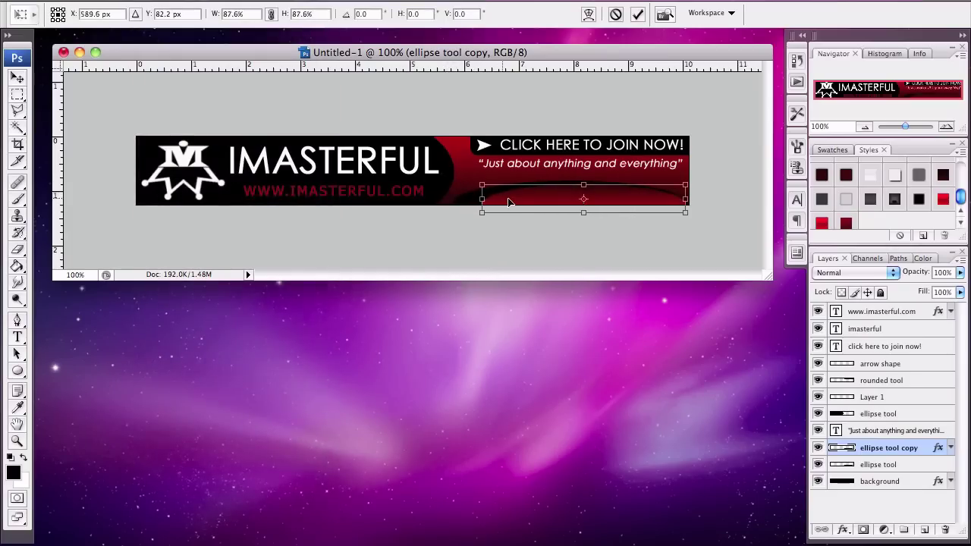
key(Return)
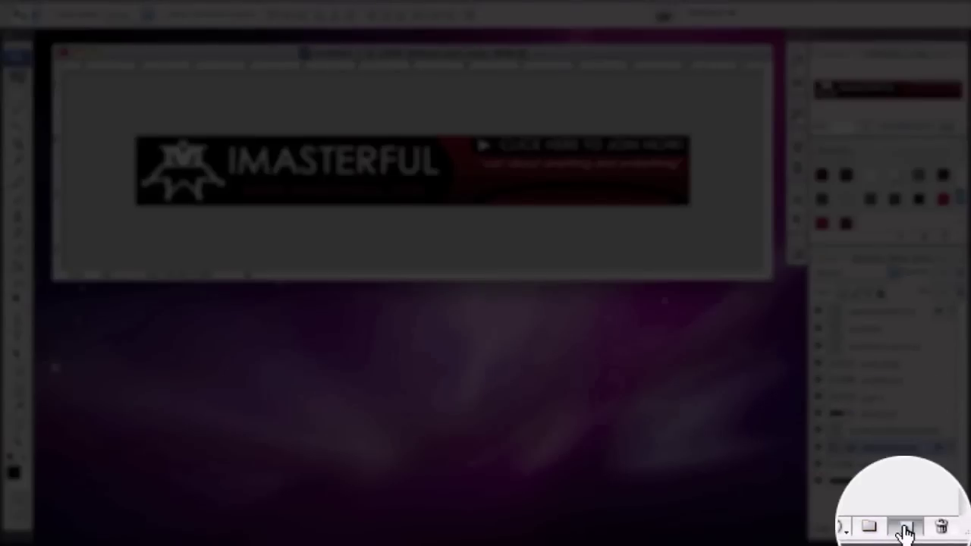
Step: Stamp the M logo brush in white at a 37 px diameter on a new layer, centered in the red ellipse
click(924, 529)
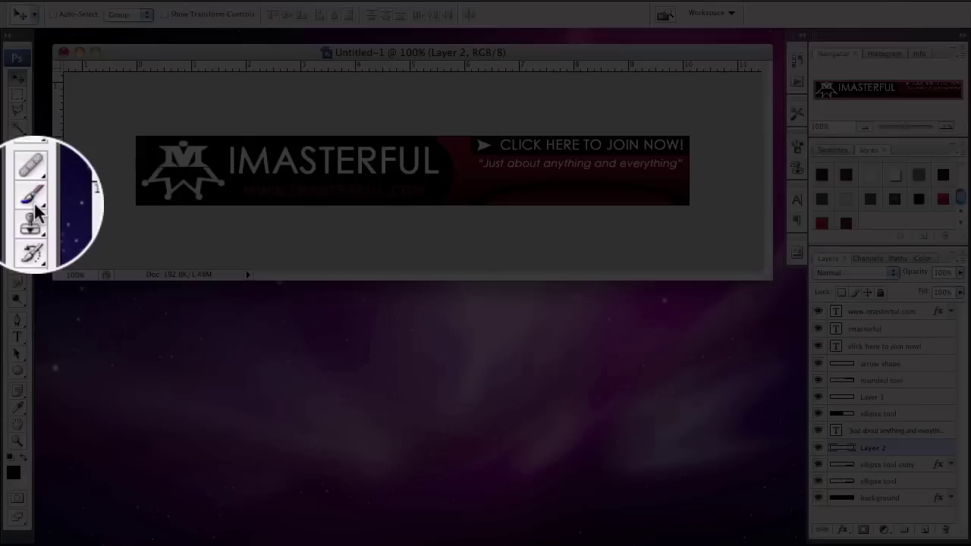
click(18, 199)
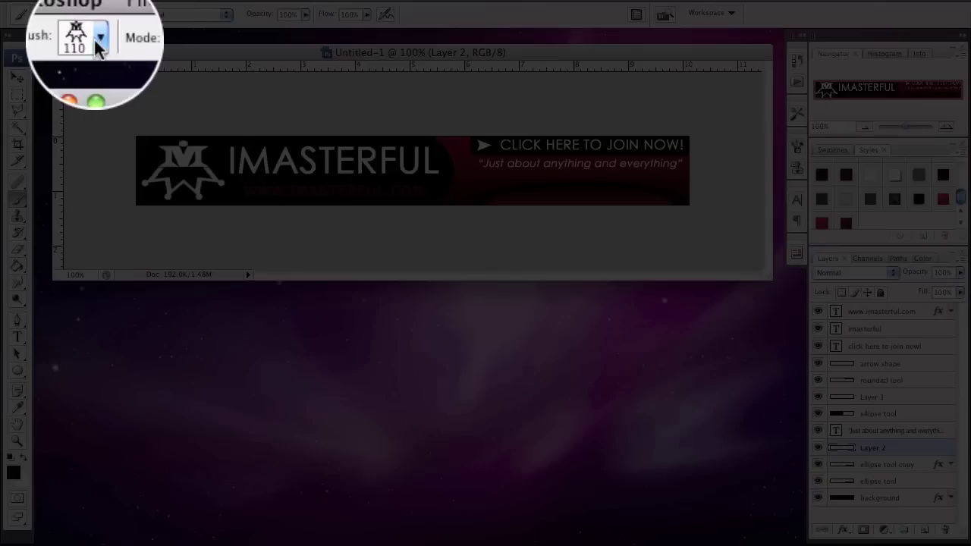
click(97, 14)
click(75, 137)
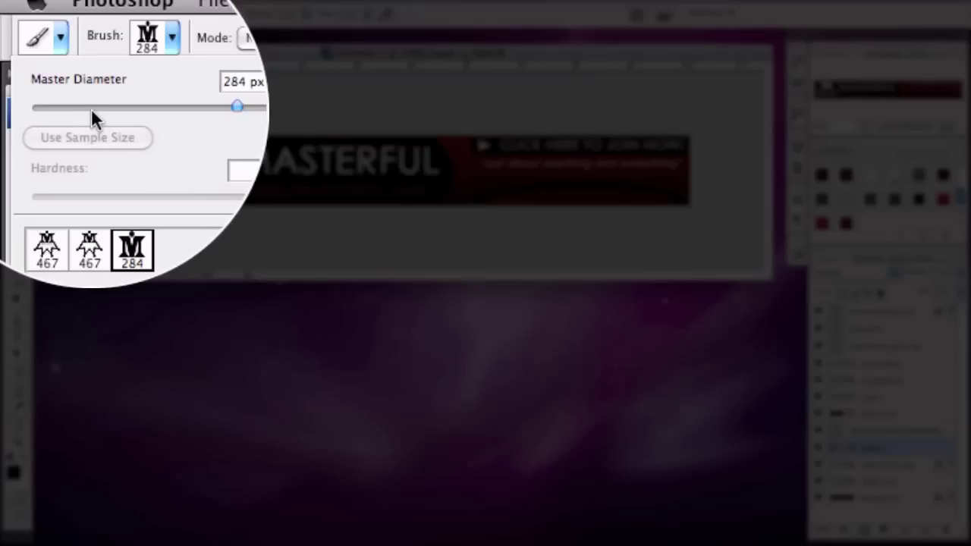
drag(51, 54, 45, 54)
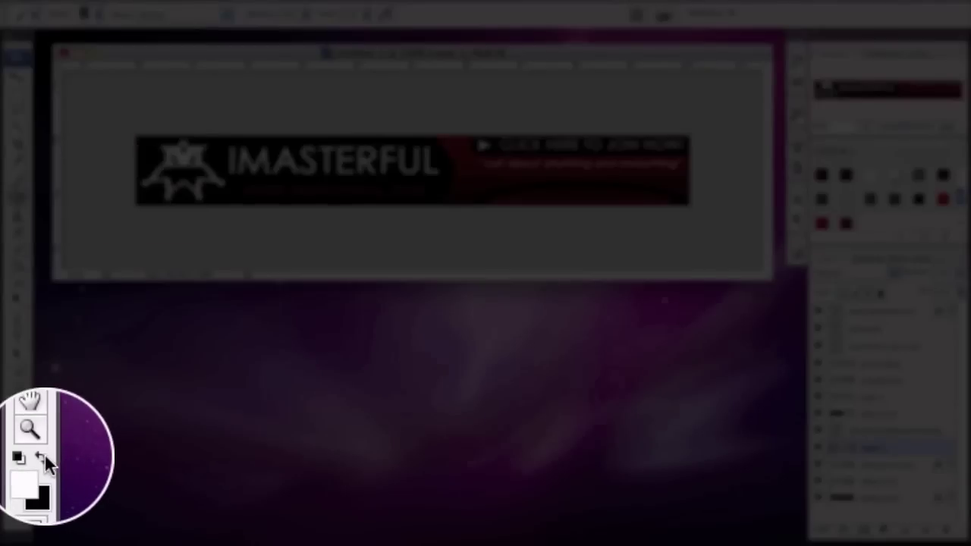
click(24, 457)
click(579, 197)
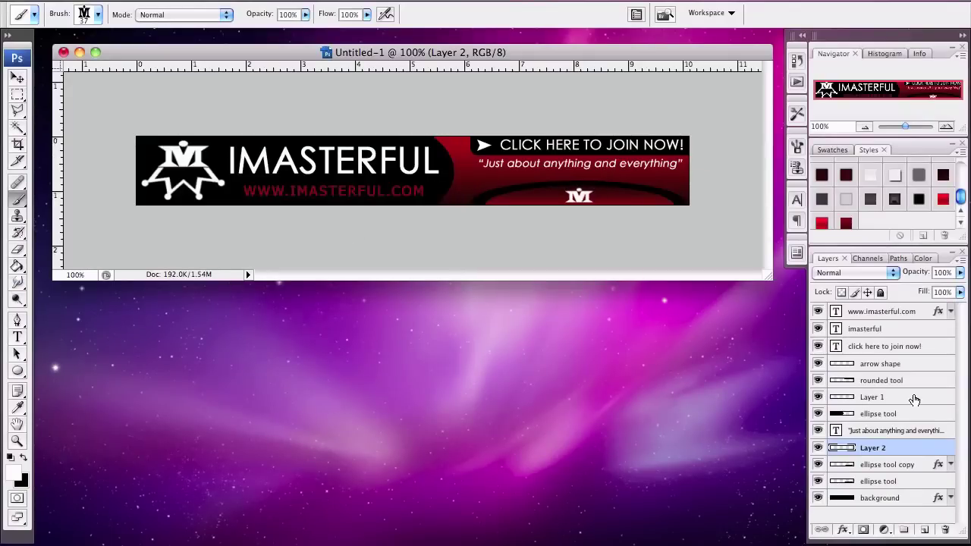
Step: Apply a black (000000) Color Overlay to the small M logo and collapse its layer effects list
double_click(910, 447)
click(568, 263)
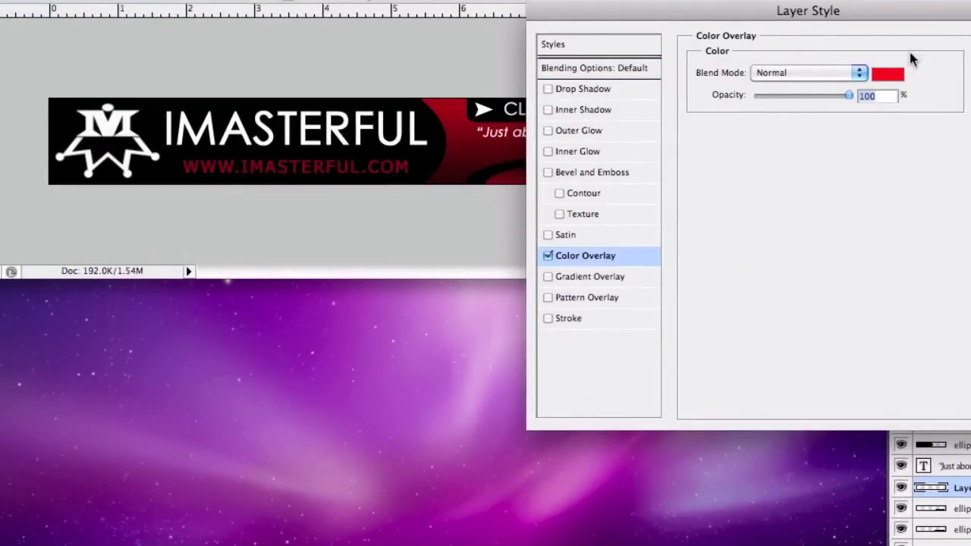
click(888, 74)
drag(592, 408, 478, 496)
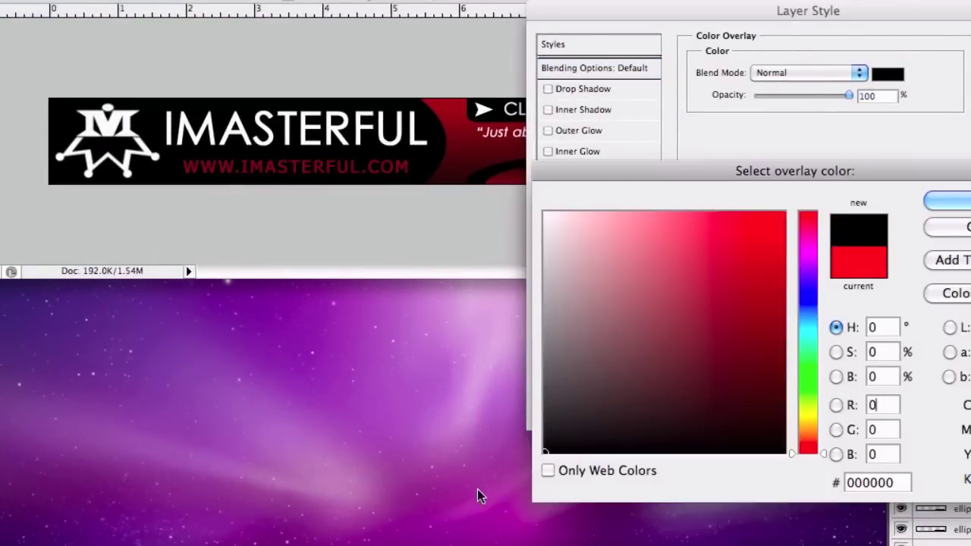
key(Return)
key(Return)
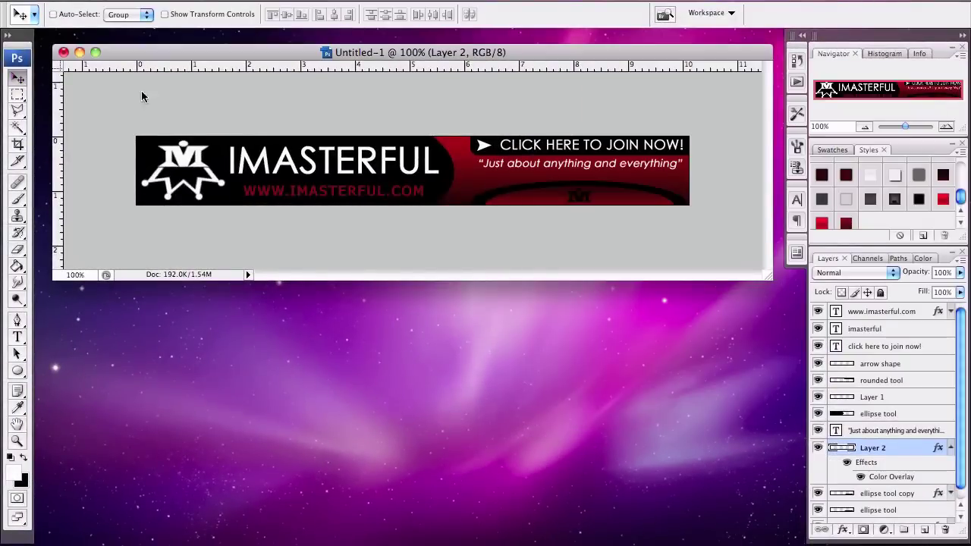
click(951, 449)
Step: Rename the small M logo's layer as m logo
double_click(873, 448)
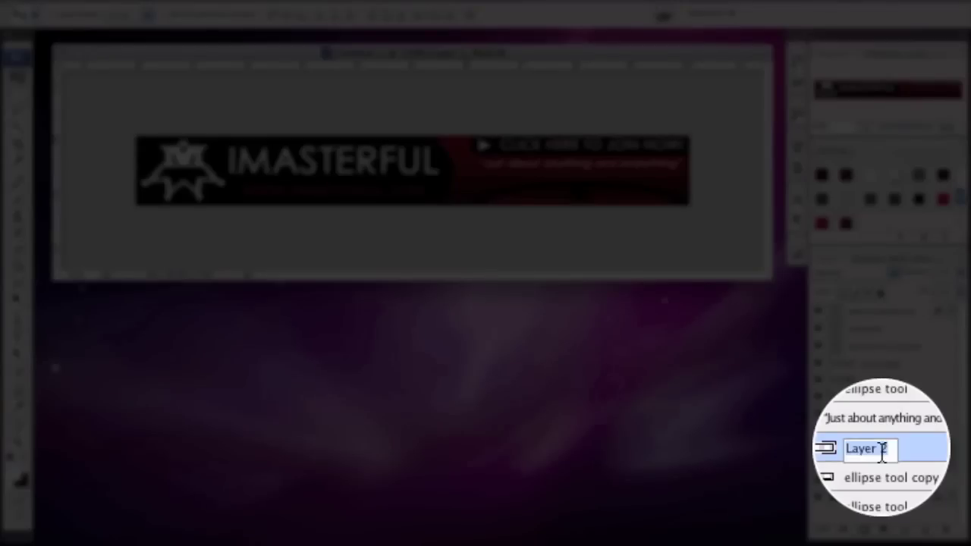
text(m logo)
key(Return)
Step: Duplicate the imasterful title text layer
click(890, 332)
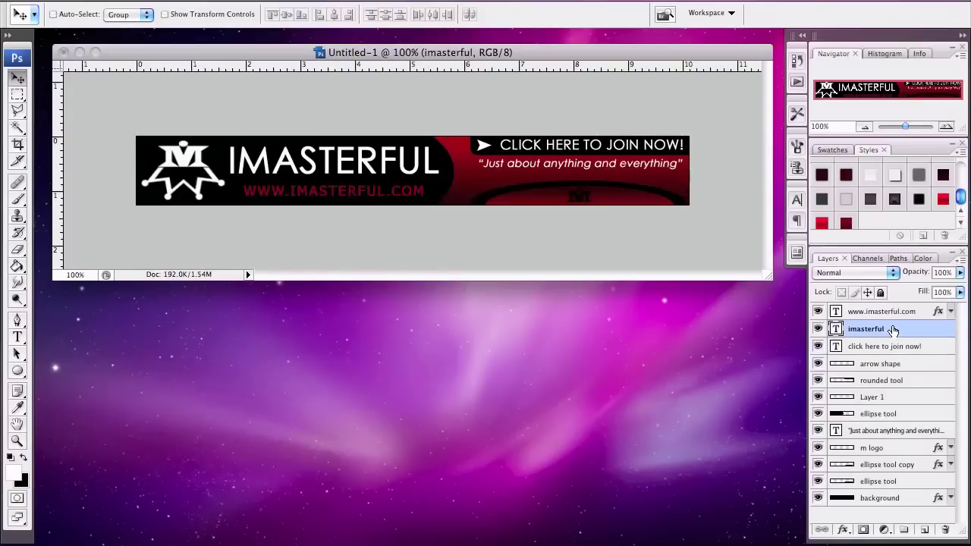
right_click(894, 332)
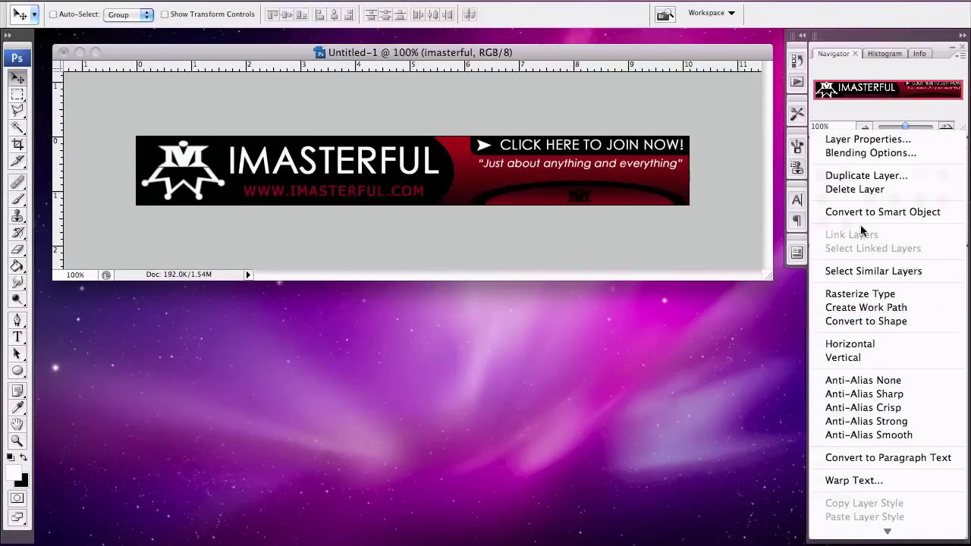
click(846, 180)
key(Return)
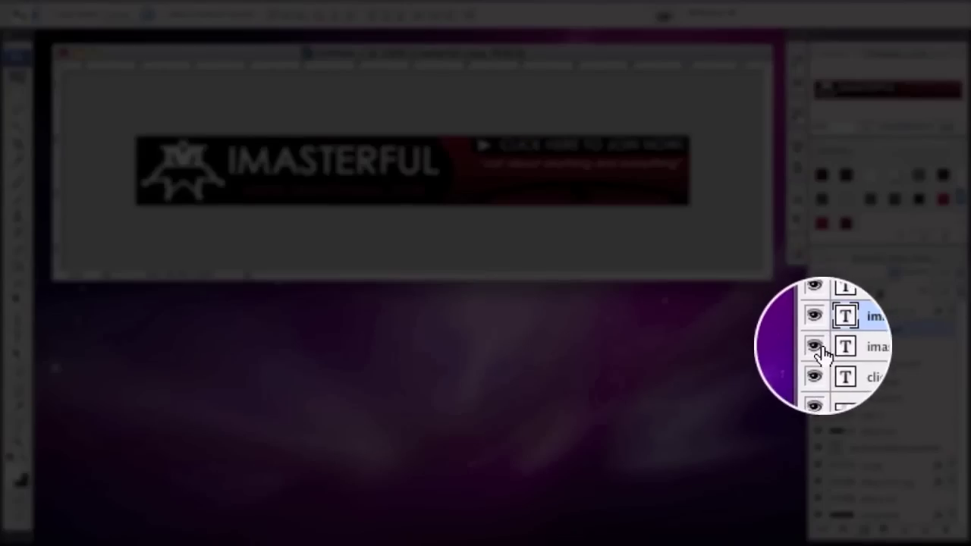
Step: Hide the original imasterful text layer and rasterize the type of the imasterful copy layer
click(818, 345)
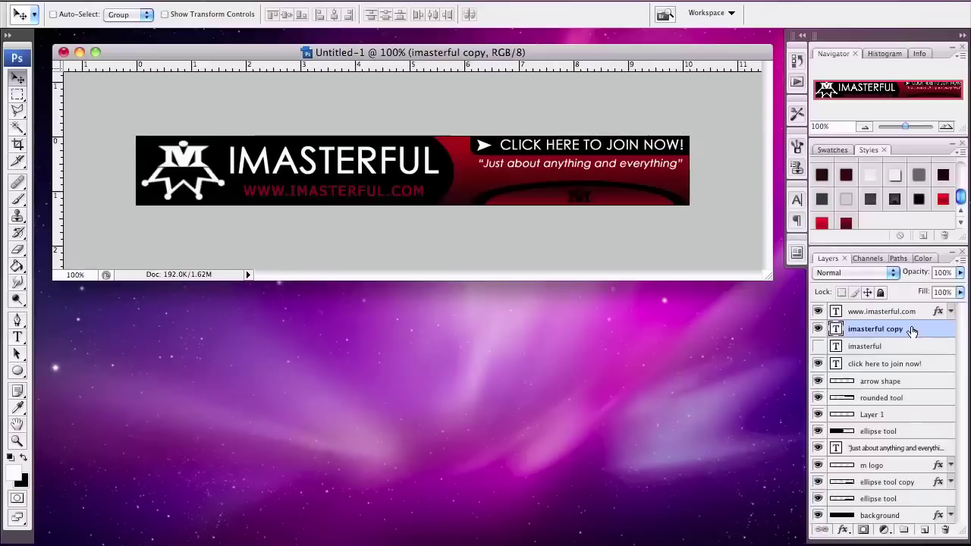
right_click(902, 331)
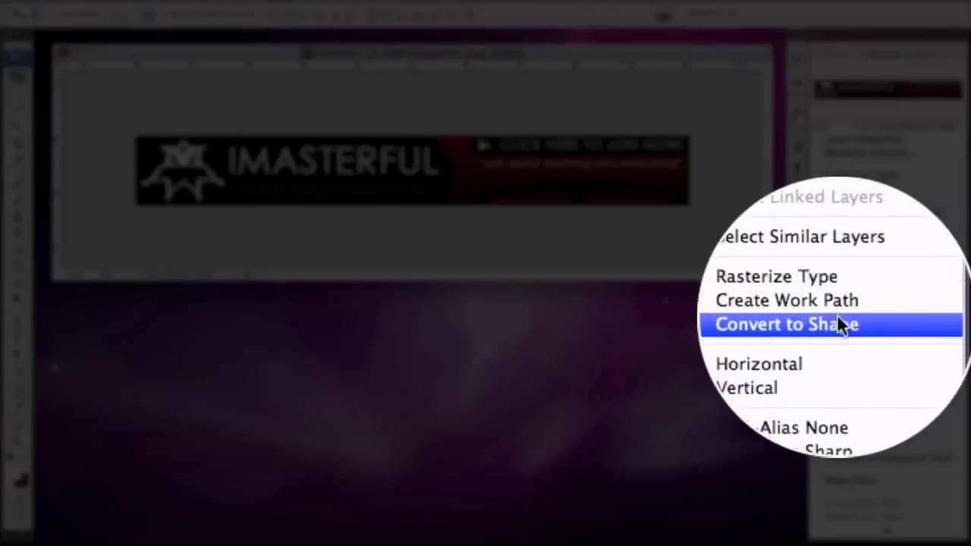
click(843, 294)
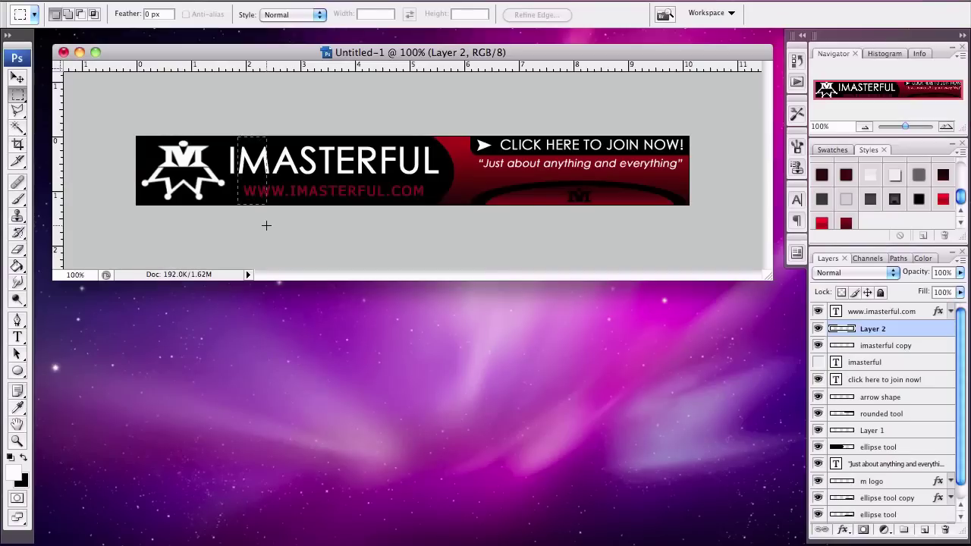
Step: Marquee-select a narrow full-height strip across the title on a new layer, and place dark color and opacity stops at 50% in a custom gradient
drag(266, 226, 266, 225)
drag(17, 266, 53, 265)
click(81, 19)
drag(601, 377, 753, 380)
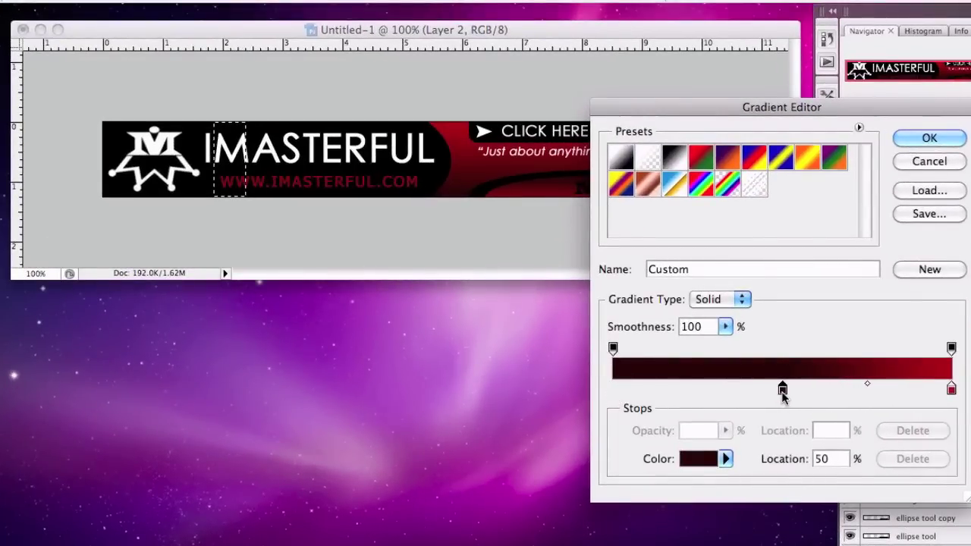
click(782, 350)
Step: Give the gradient red, fully transparent ends around its opaque dark middle and fill the selected strip with it
click(951, 389)
click(951, 349)
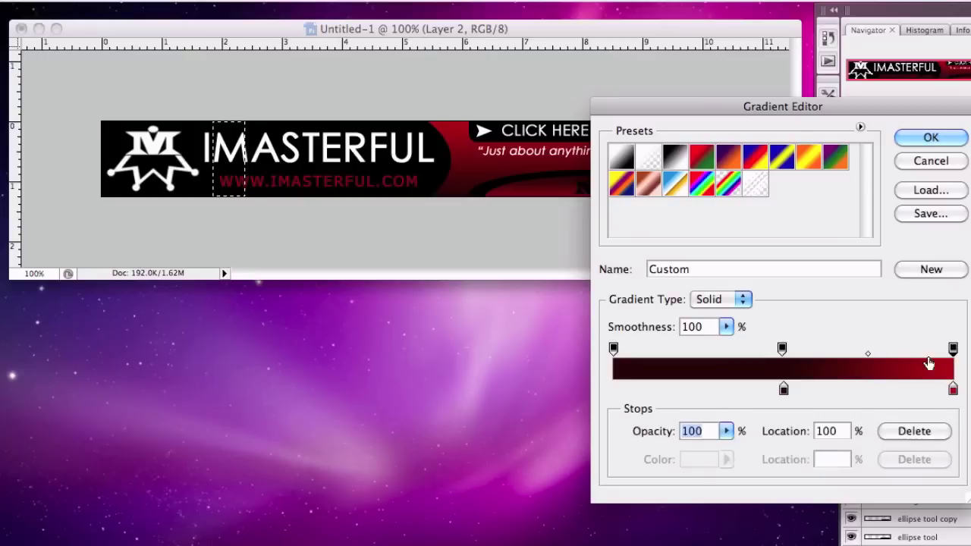
click(726, 431)
drag(726, 448, 616, 460)
click(614, 390)
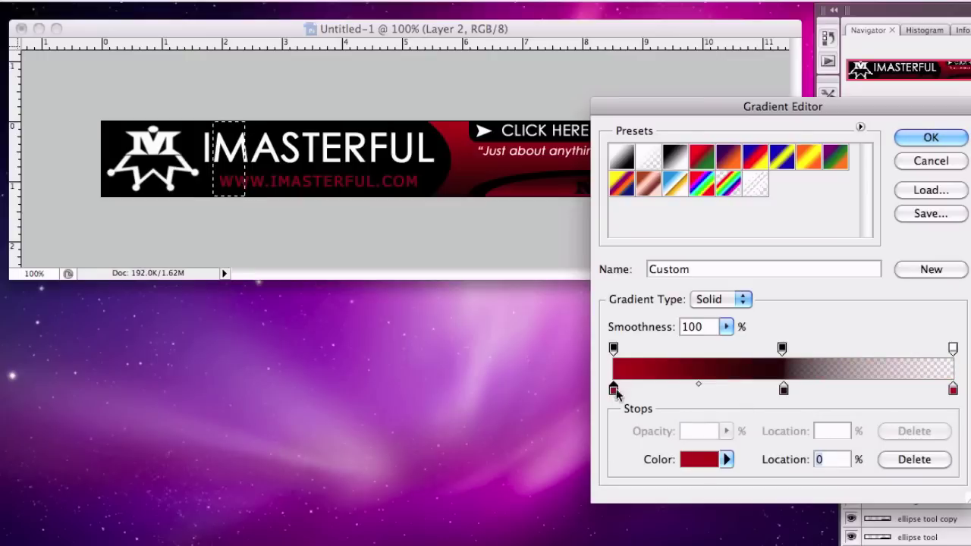
click(614, 348)
click(726, 431)
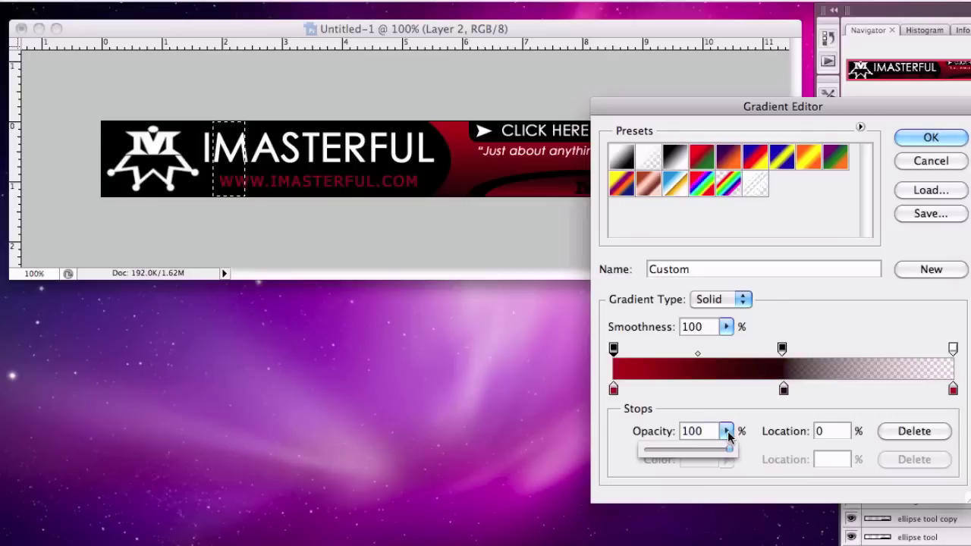
drag(728, 449, 644, 451)
click(931, 137)
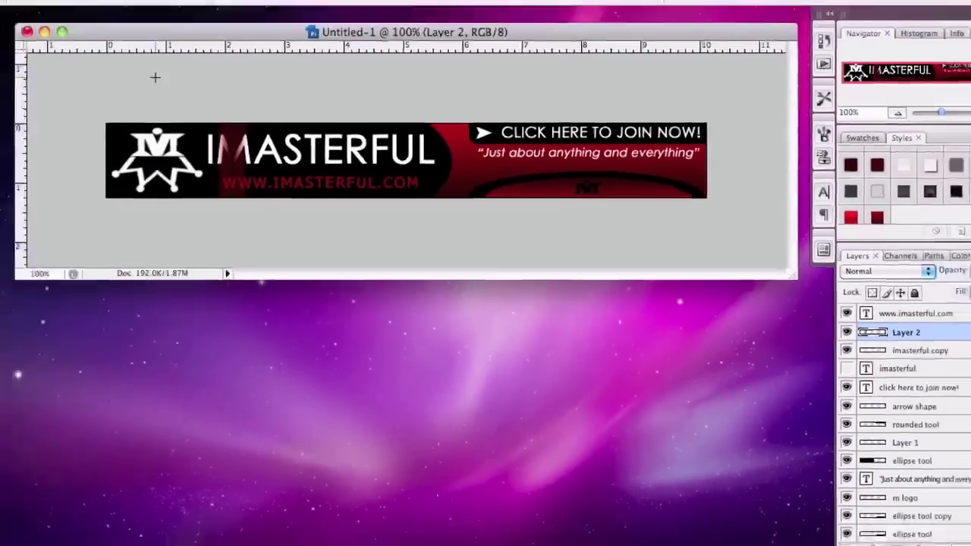
Step: Rotate the gradient strip slightly clockwise so it slants across the title's M
click(162, 3)
click(236, 260)
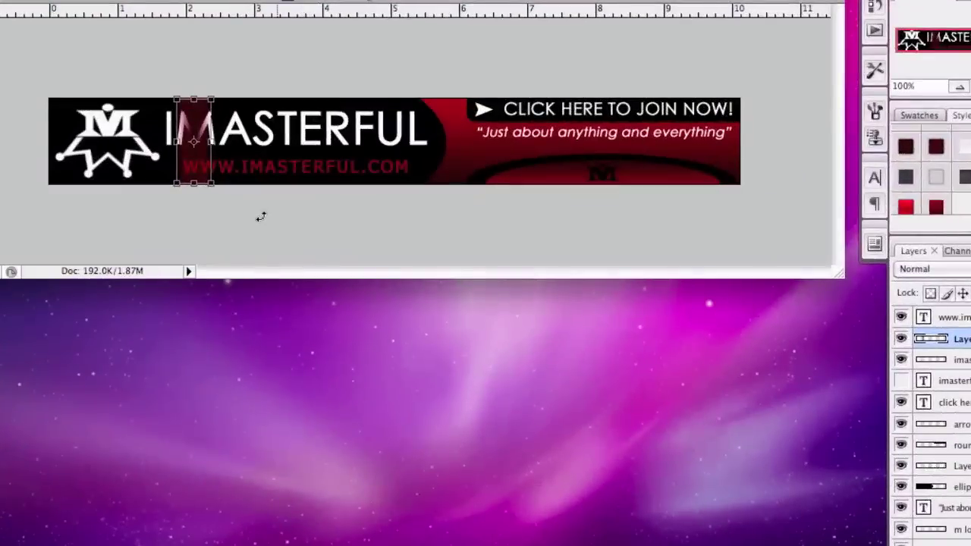
drag(251, 196, 232, 211)
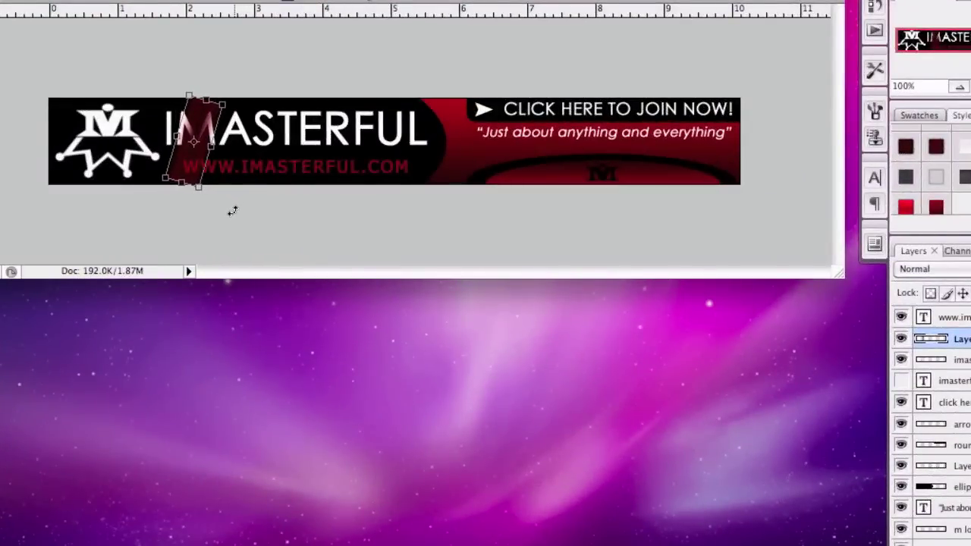
Step: Rename the gradient strip's layer as marquee tool and clip it to the imasterful copy layer
double_click(869, 331)
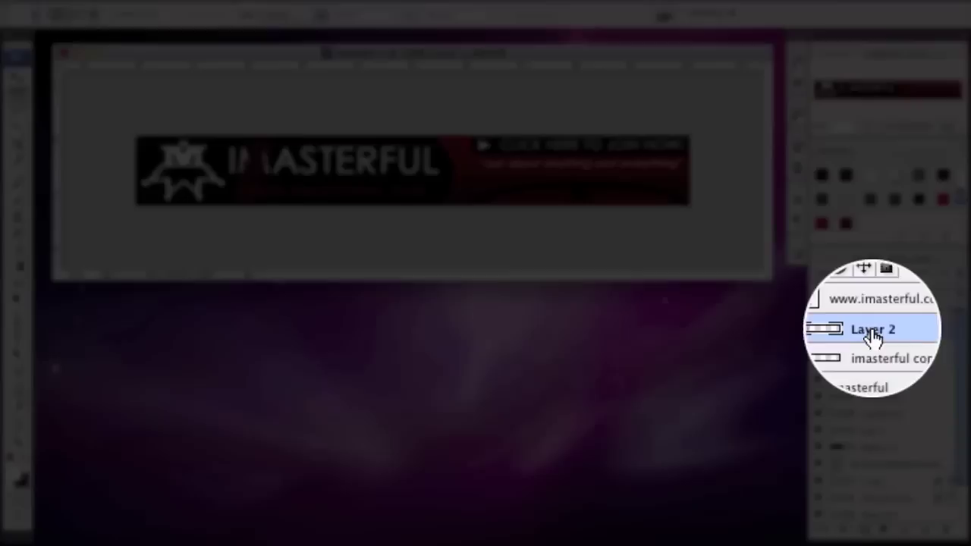
text(marquee tool)
key(Return)
right_click(872, 238)
click(869, 370)
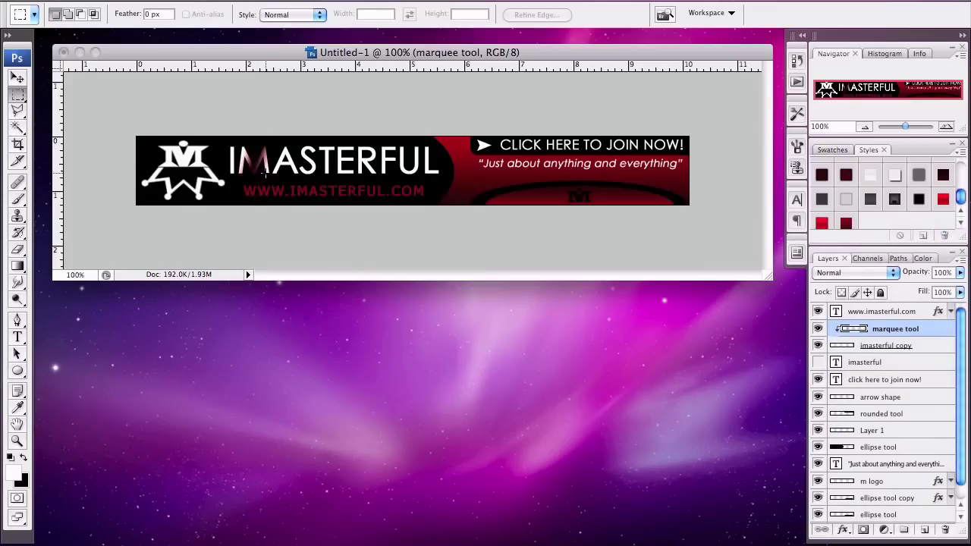
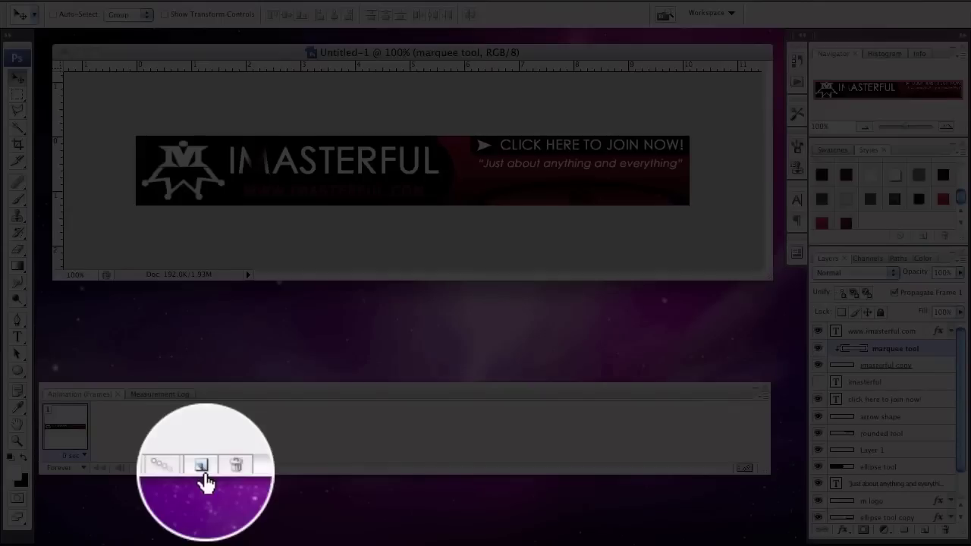
Step: Add a second animation frame, positioning the gradient strip just before the title in frame 1 and just past its last letter in frame 2
click(202, 467)
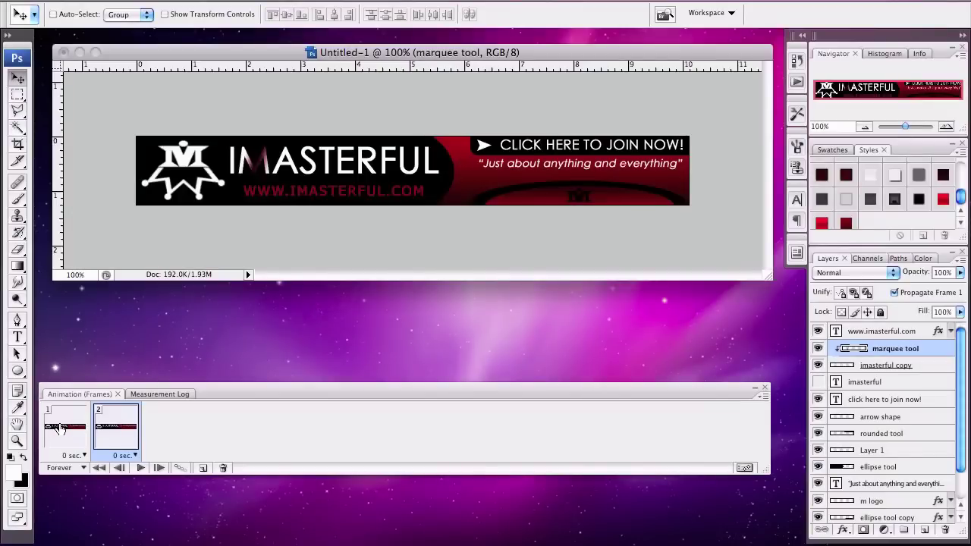
click(60, 429)
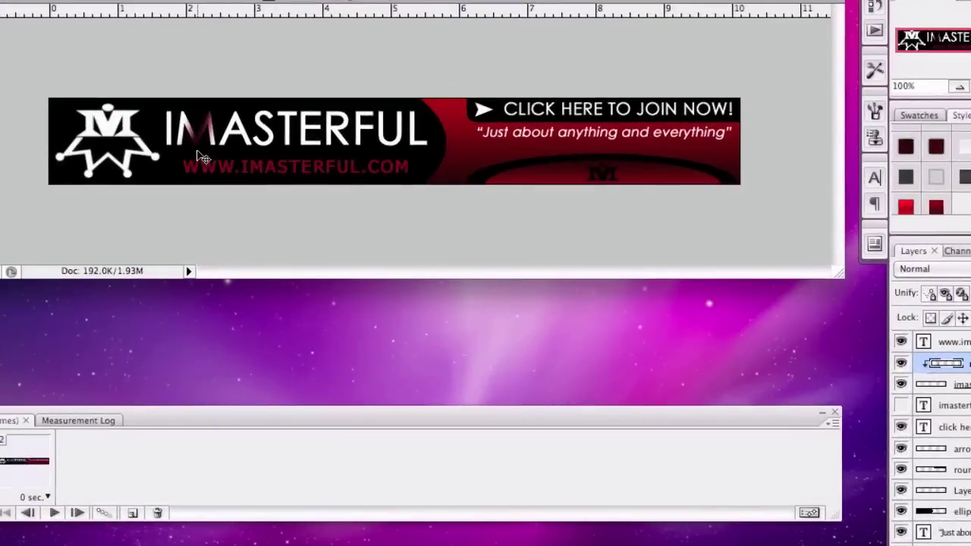
drag(183, 155, 163, 155)
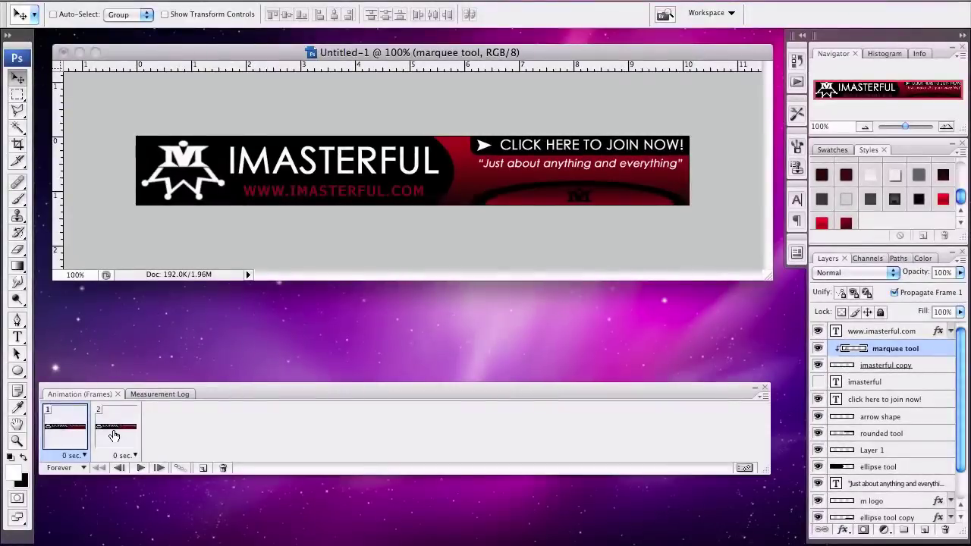
click(21, 470)
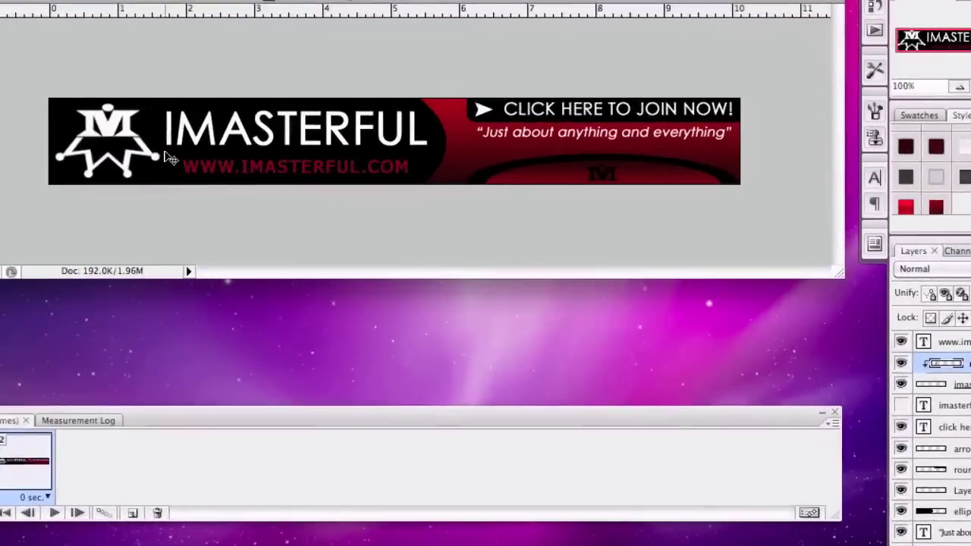
drag(246, 190, 460, 194)
Step: Set both frames' delay to 0.2 seconds and tween frame 2 with the previous frame, adding 10 frames for all layers
click(34, 496)
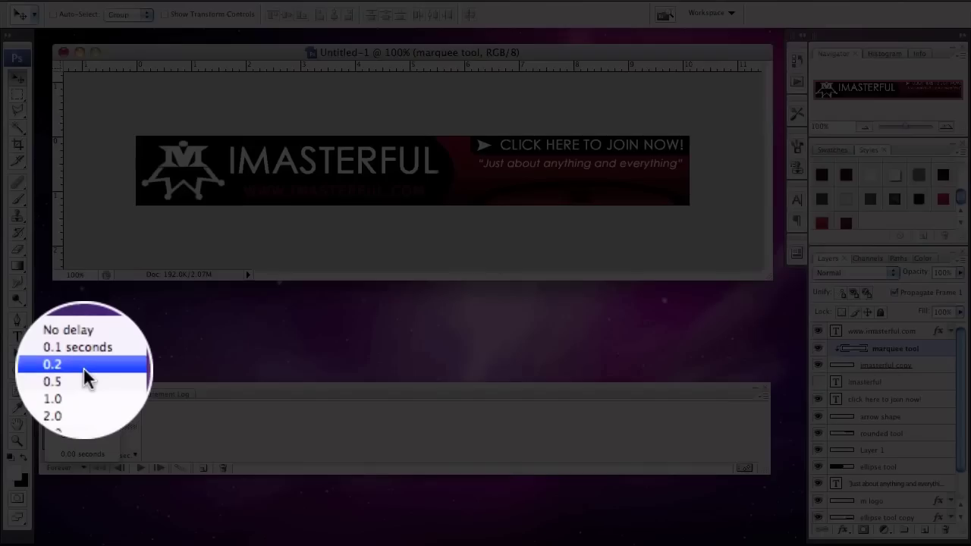
click(84, 367)
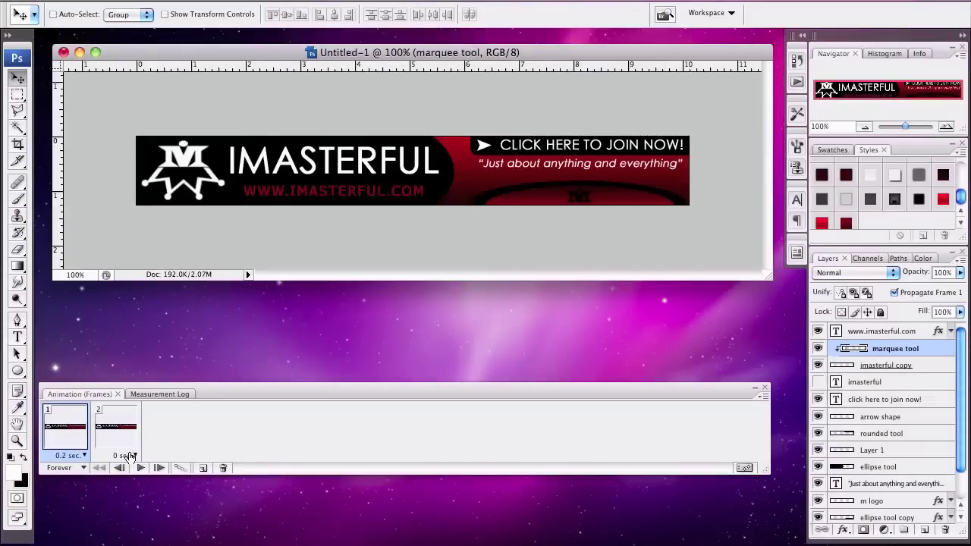
click(130, 456)
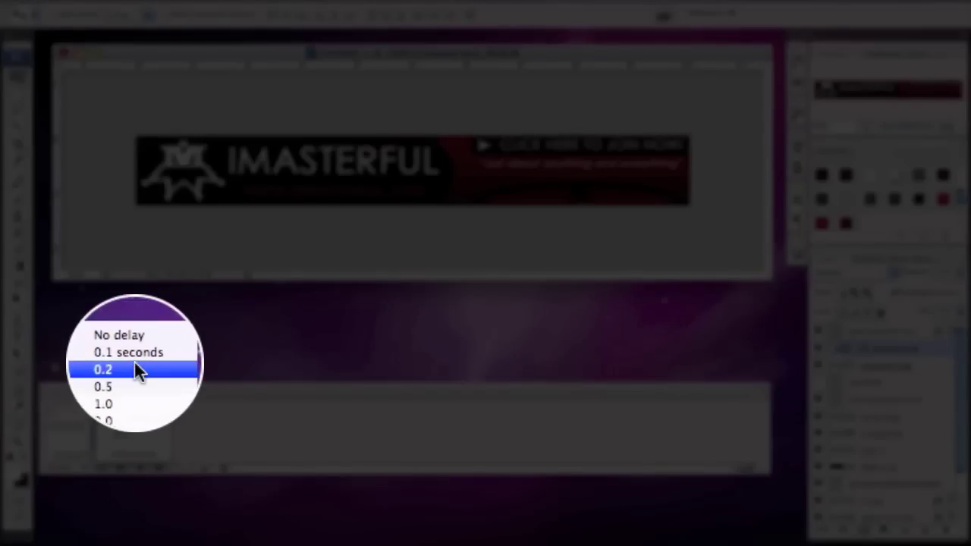
click(135, 369)
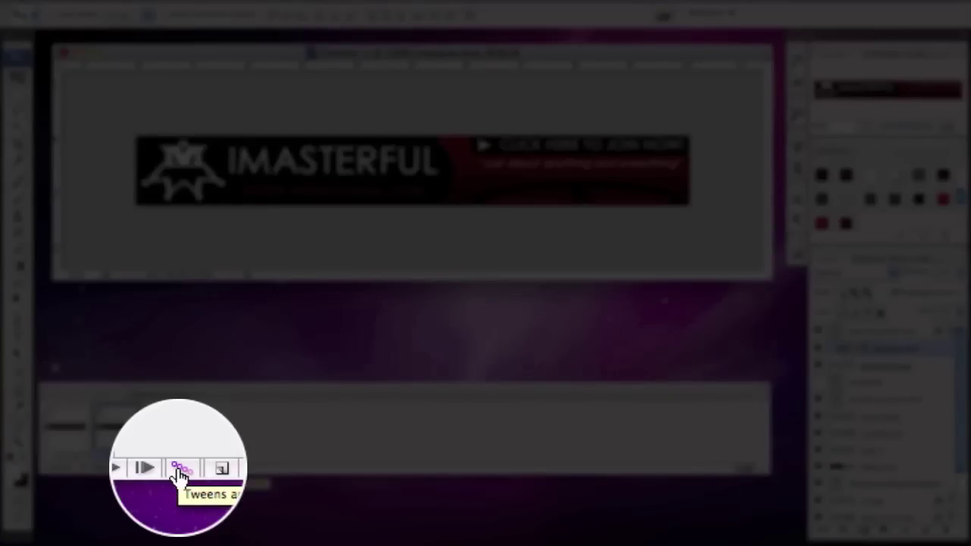
click(179, 472)
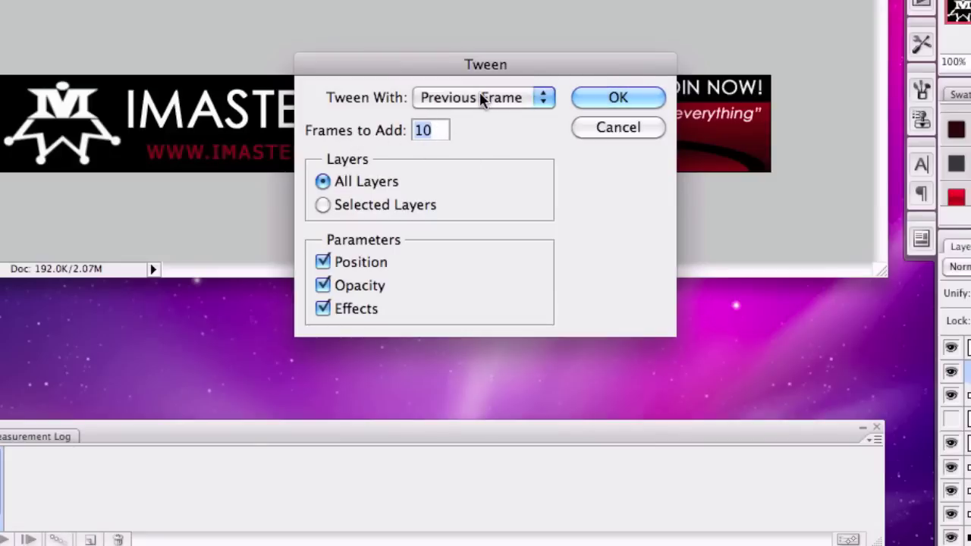
click(619, 97)
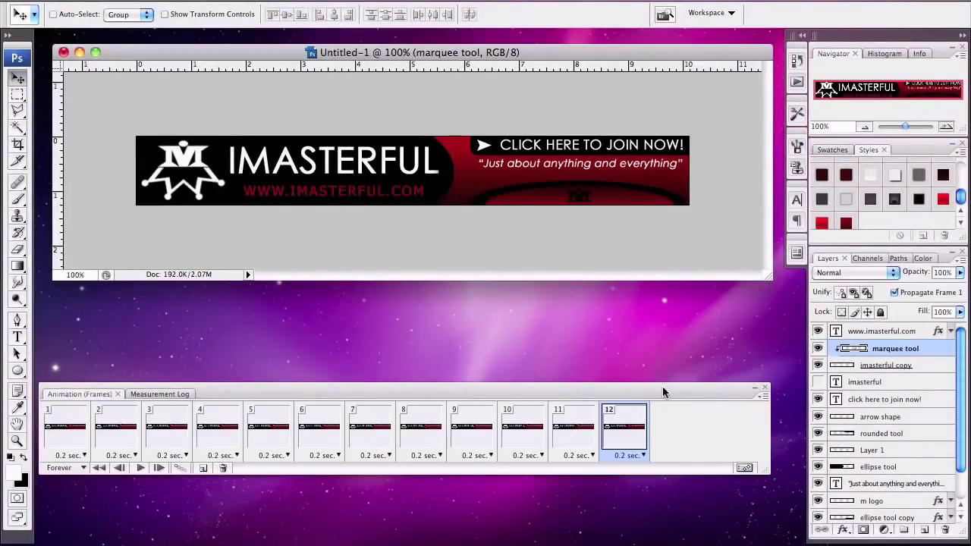
Step: Compare the first and last animation frames and preview the shine moving across the title
click(51, 437)
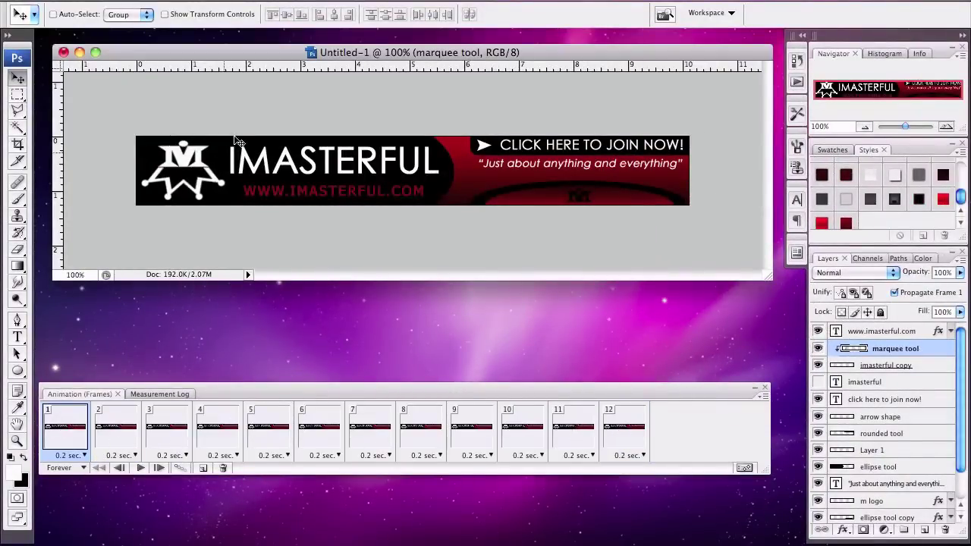
click(628, 432)
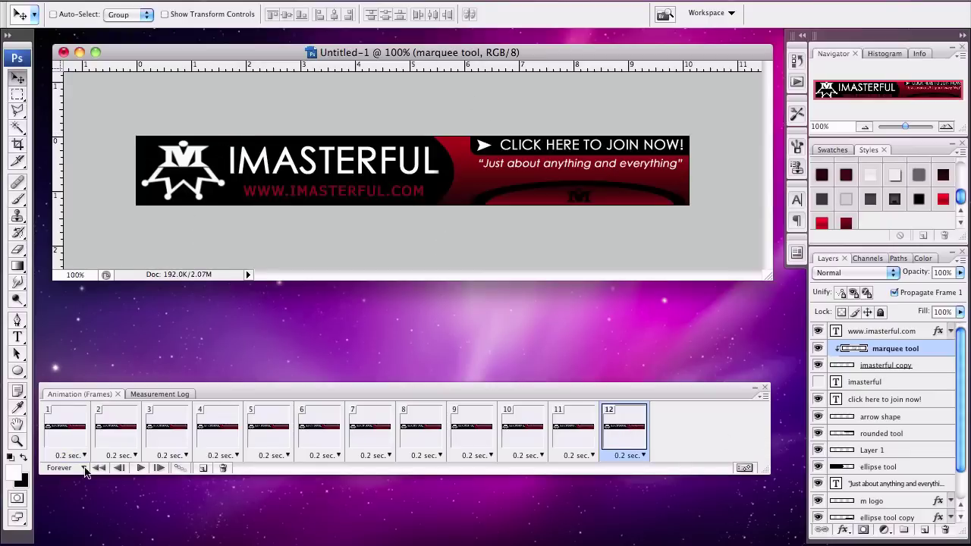
click(58, 431)
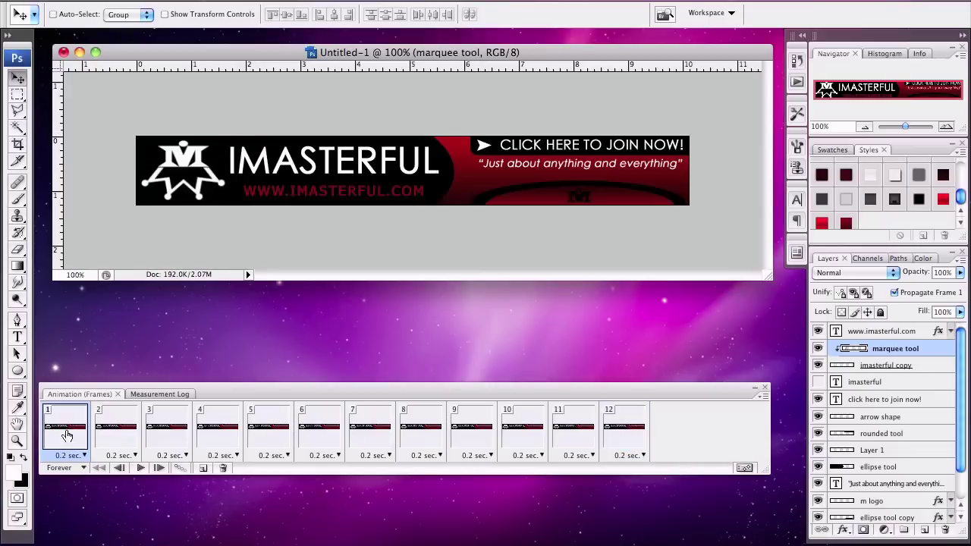
click(136, 470)
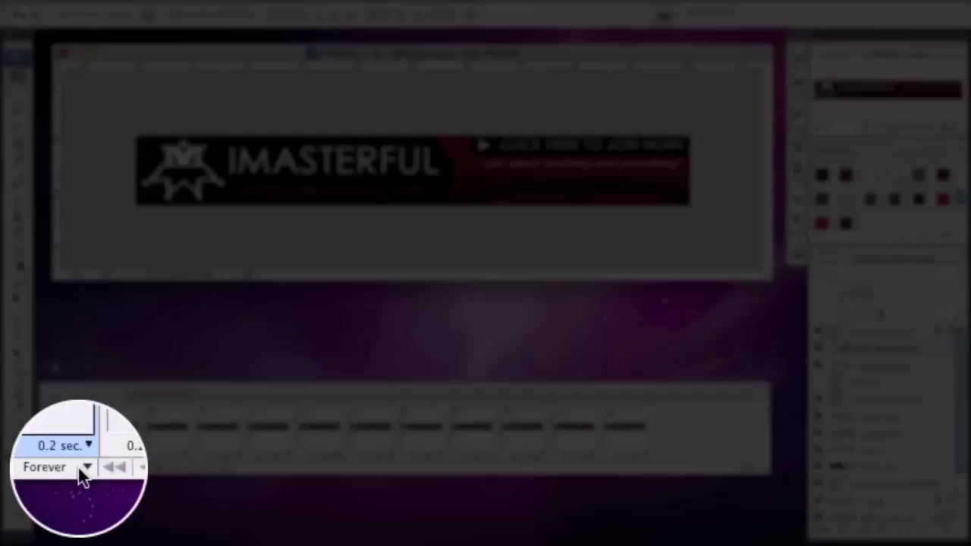
Step: Try playing the animation with looping set to Once, and return the looping option to Forever
click(76, 467)
click(78, 455)
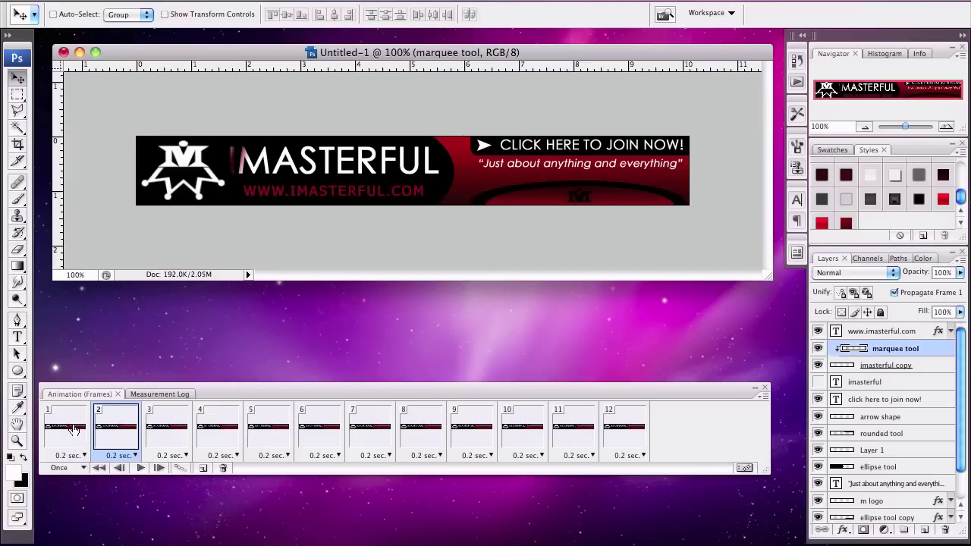
click(140, 468)
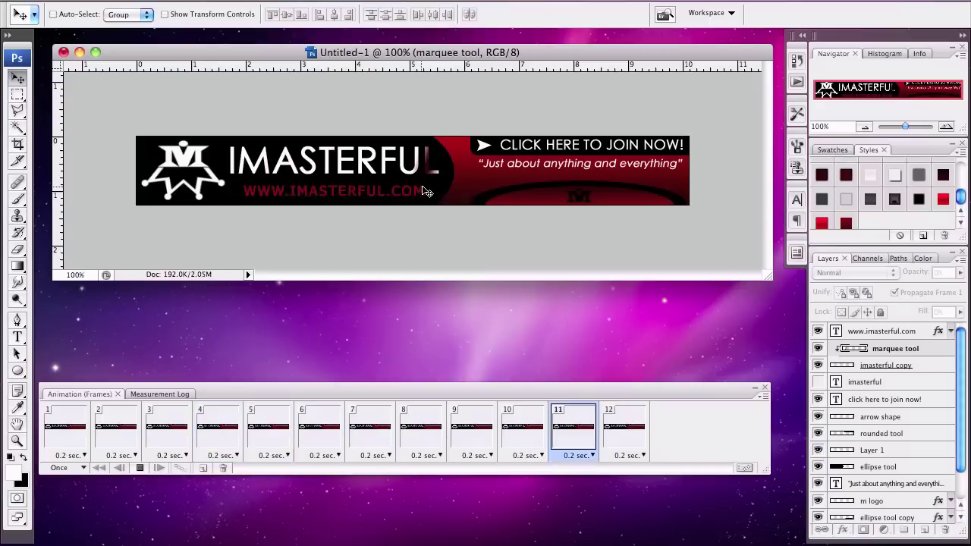
click(64, 468)
click(60, 488)
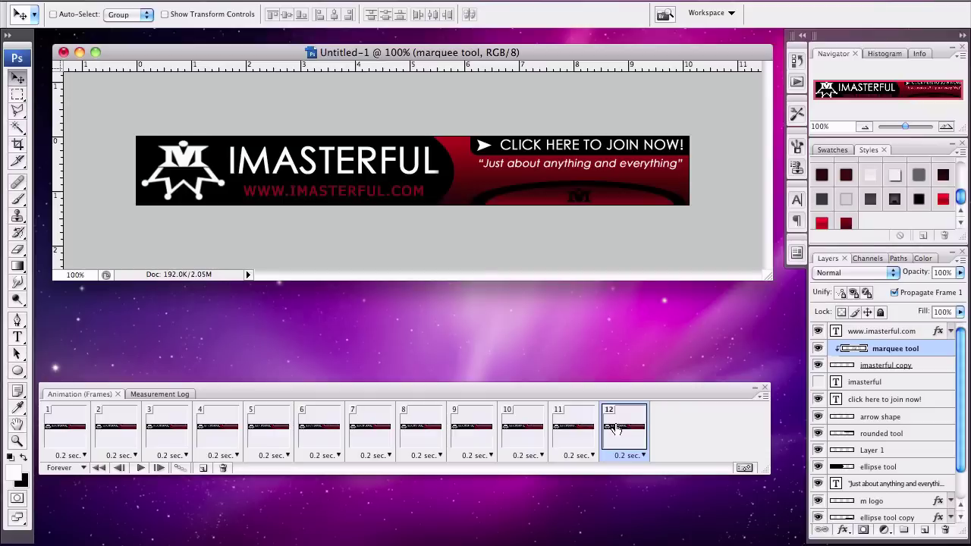
Step: Duplicate animation frame 1 and move the copy to the end of the sequence as frame 13
click(63, 433)
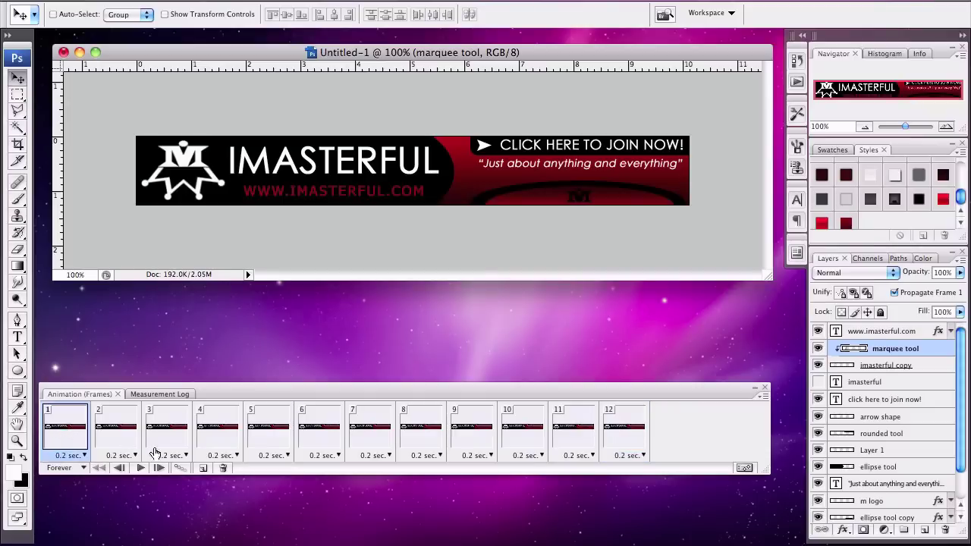
click(203, 468)
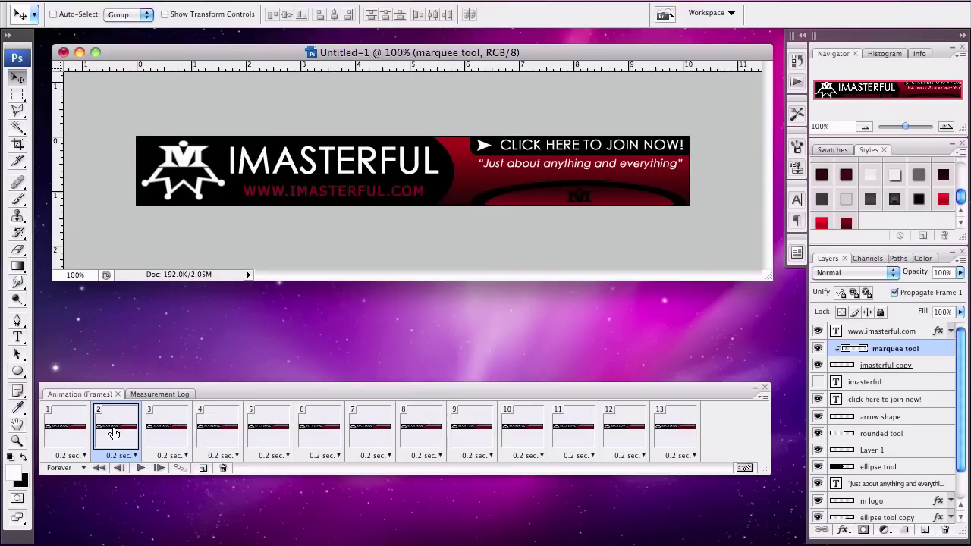
drag(186, 429, 657, 420)
Step: Tween frame 13 with the previous frame, adding 10 frames for all layers with position, opacity and effects
click(625, 434)
click(672, 431)
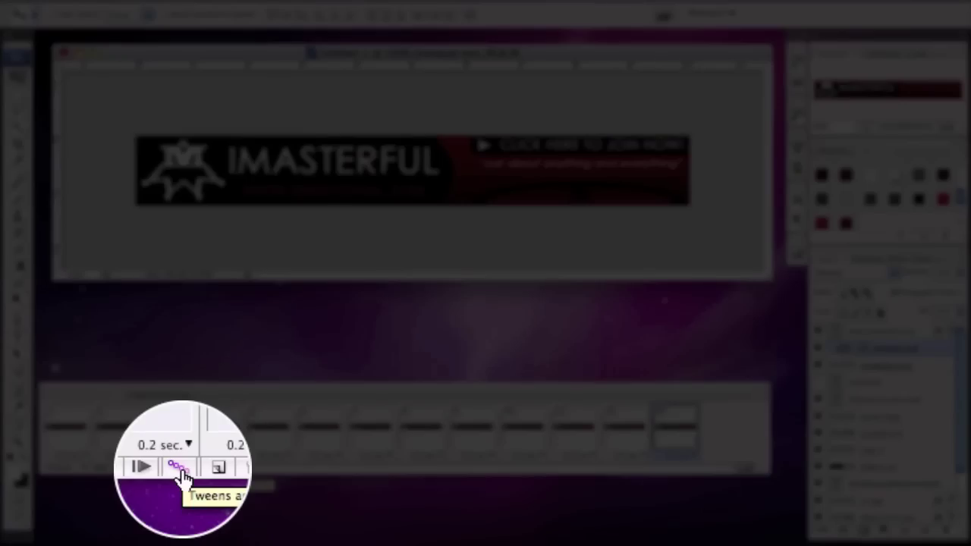
click(181, 469)
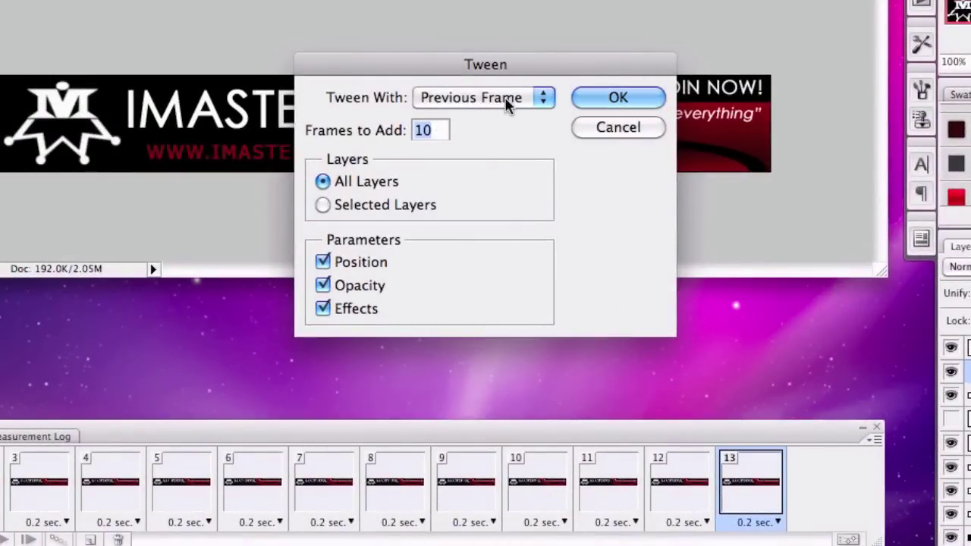
click(616, 99)
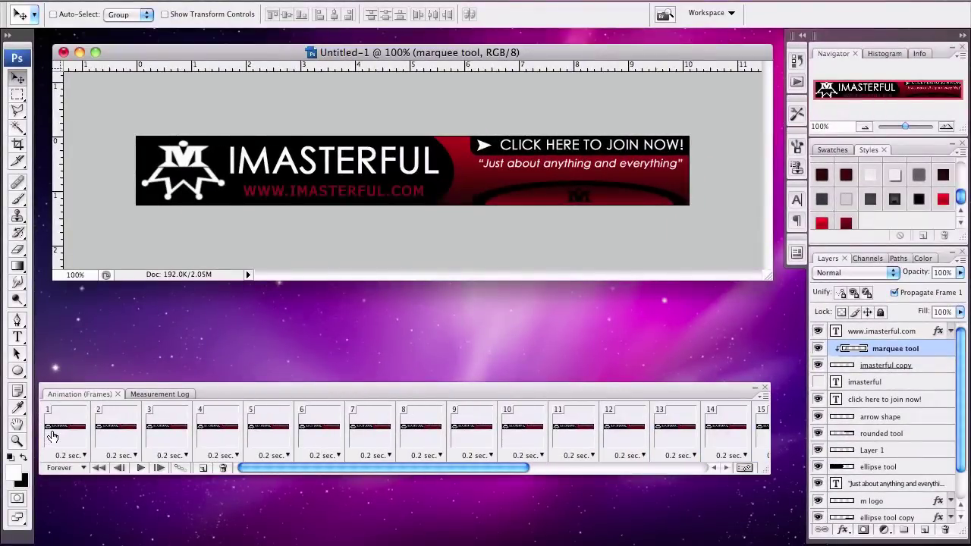
Step: Preview the full animation from frame 1 to check the shine sweeping across the title and back
click(52, 436)
click(140, 468)
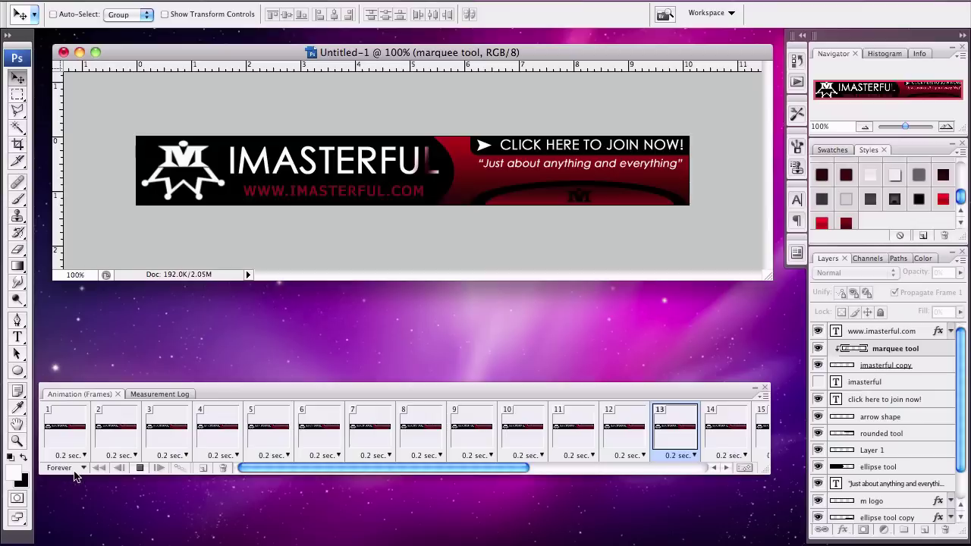
click(140, 468)
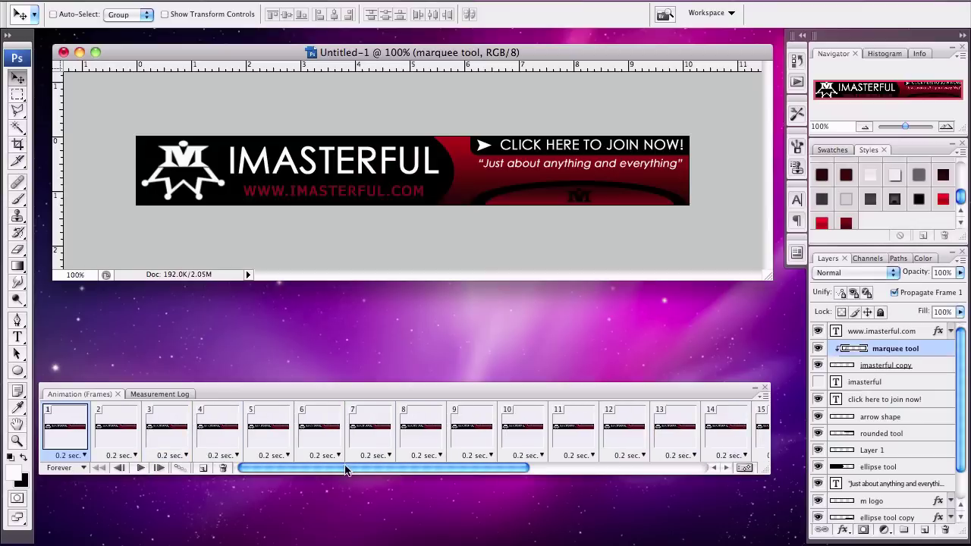
Step: Set the delay of animation frames 12 and 23 to 1.0 second each
drag(364, 472, 407, 472)
click(532, 456)
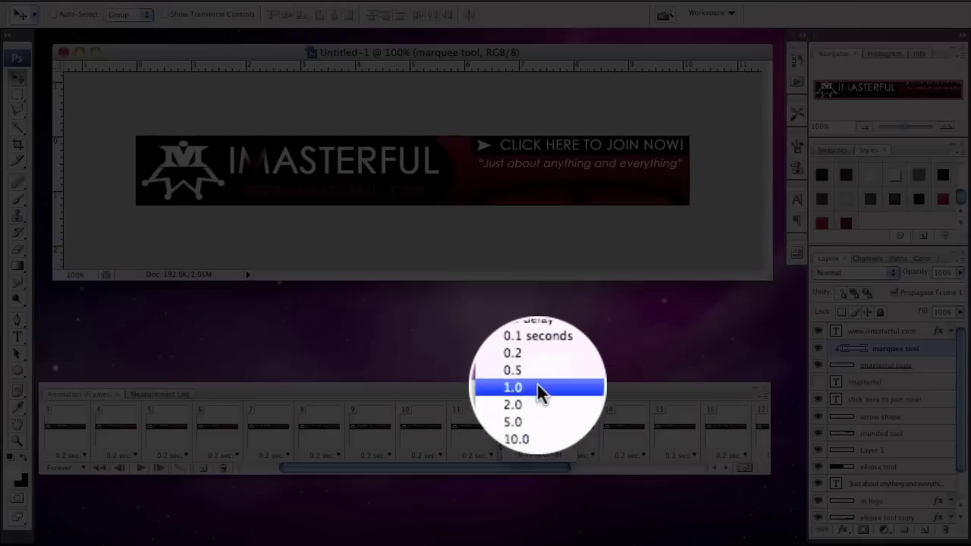
click(537, 390)
drag(502, 473, 652, 470)
click(743, 455)
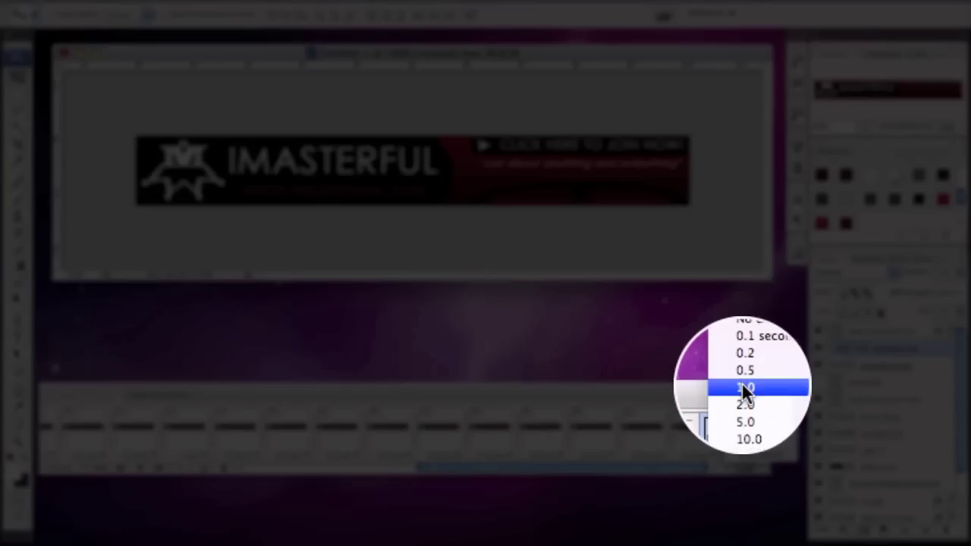
click(744, 388)
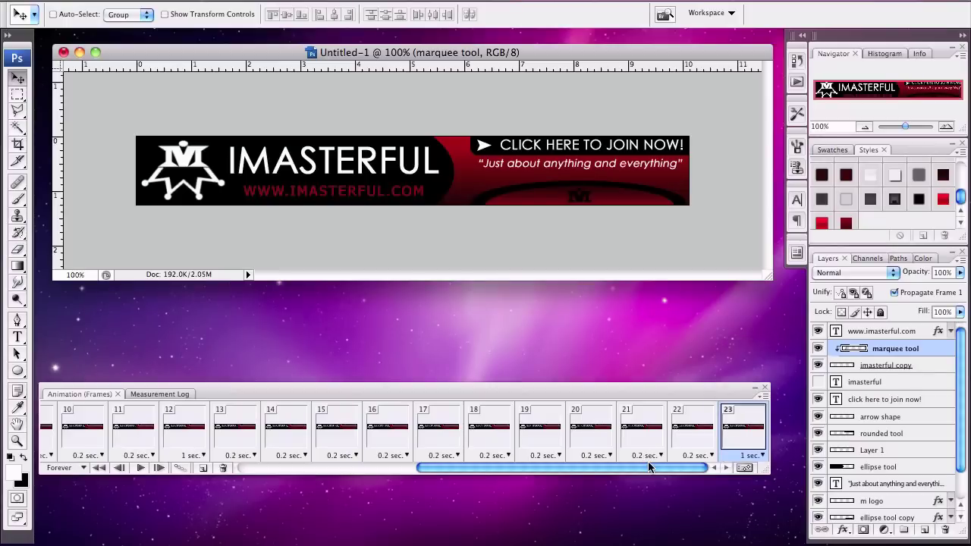
Step: Play the animation from frame 1 to check the pauses at frames 12 and 23
drag(649, 468, 10, 438)
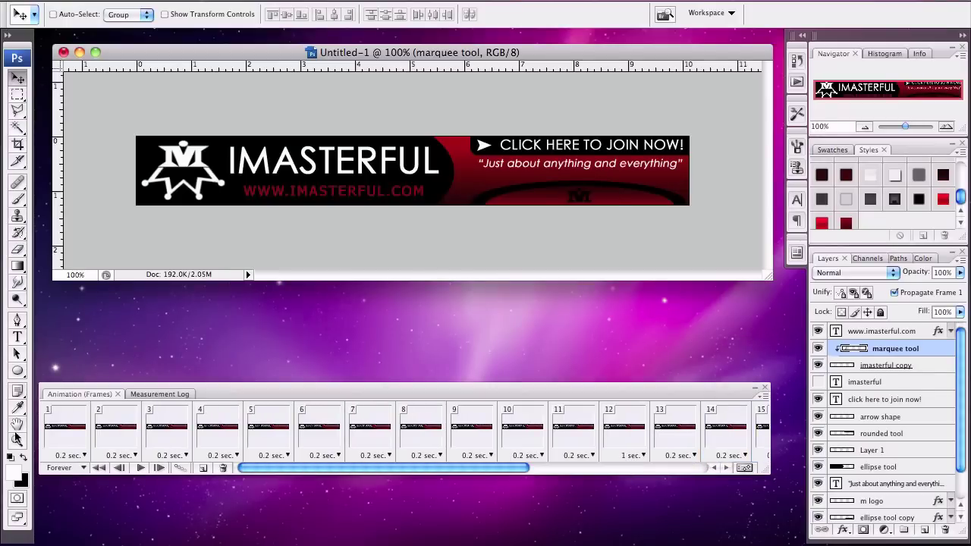
click(74, 437)
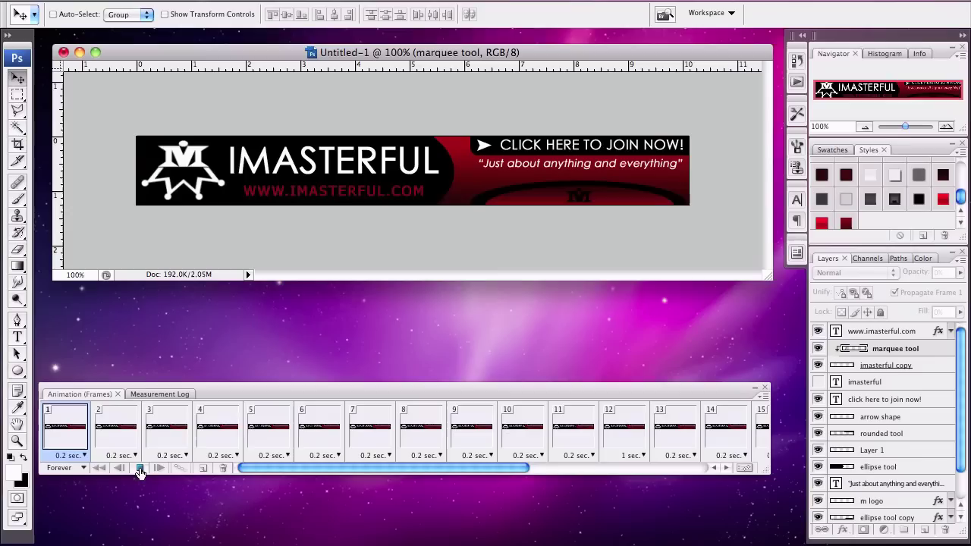
click(140, 467)
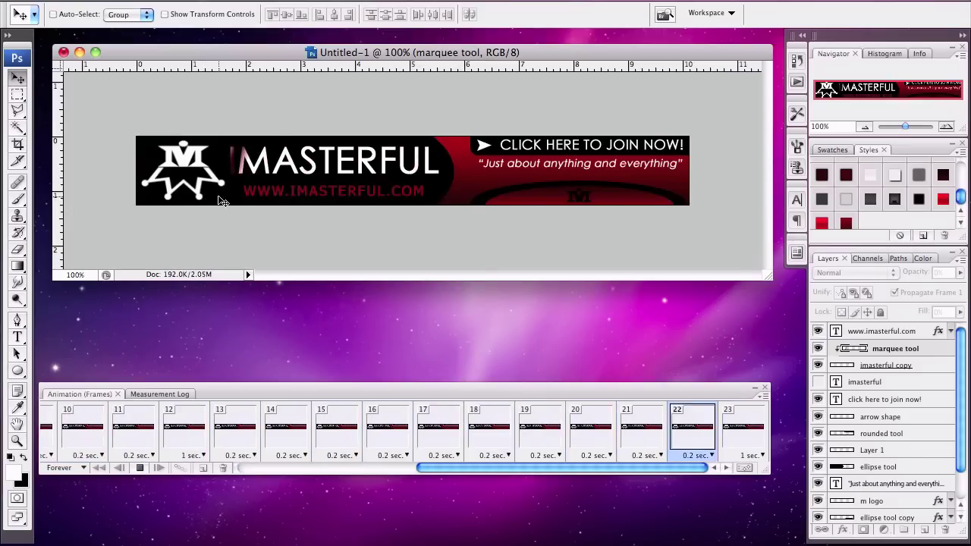
Step: With all animation frames selected, lower the marquee tool layer's opacity to 70% and preview the softer shine
click(874, 318)
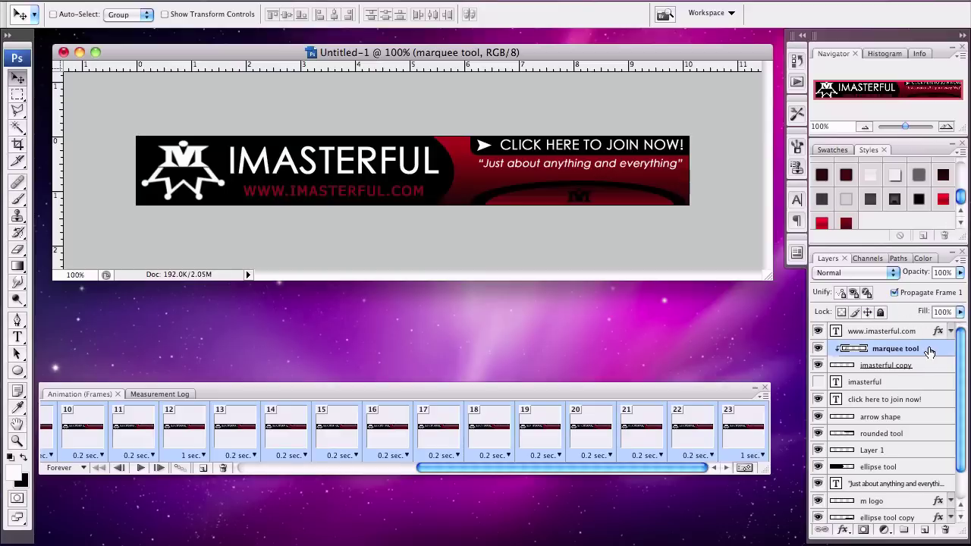
click(961, 272)
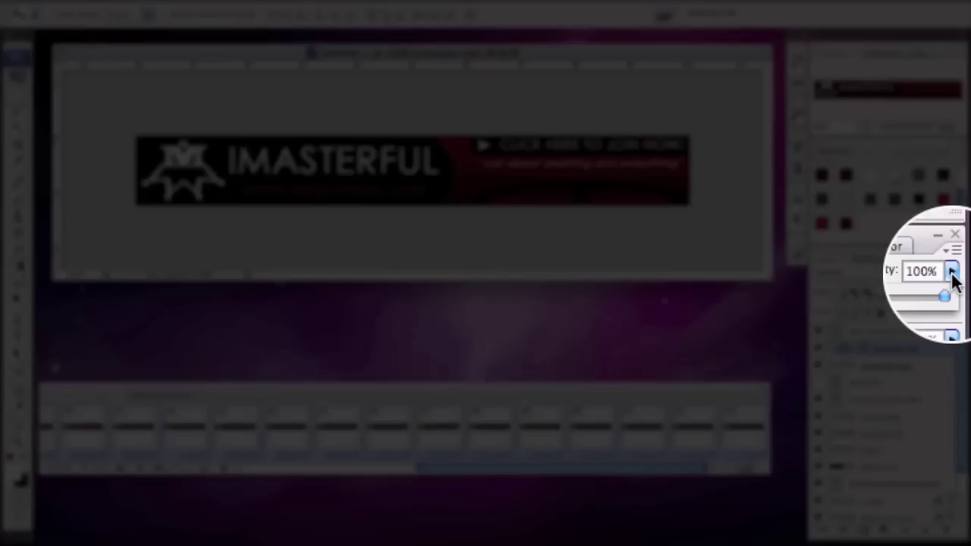
drag(955, 284, 930, 286)
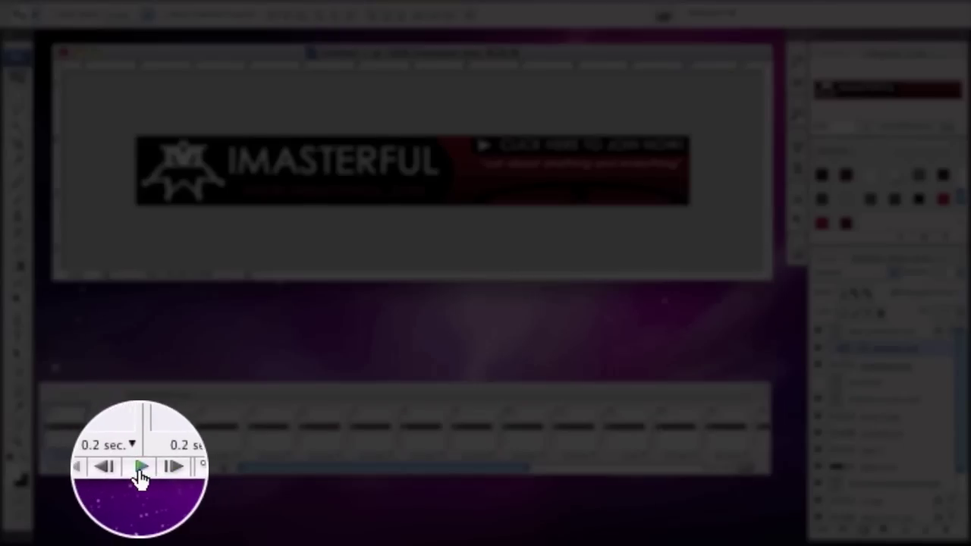
click(140, 468)
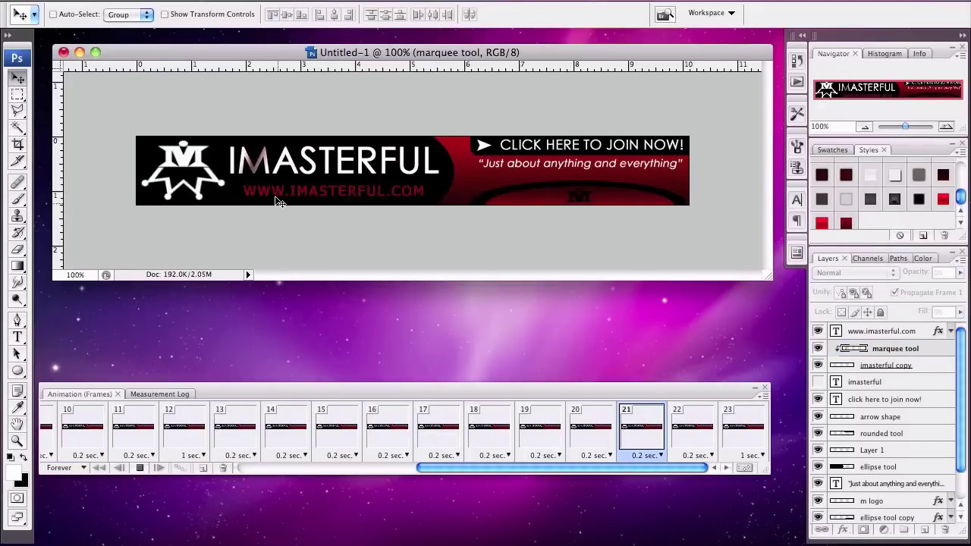
click(140, 468)
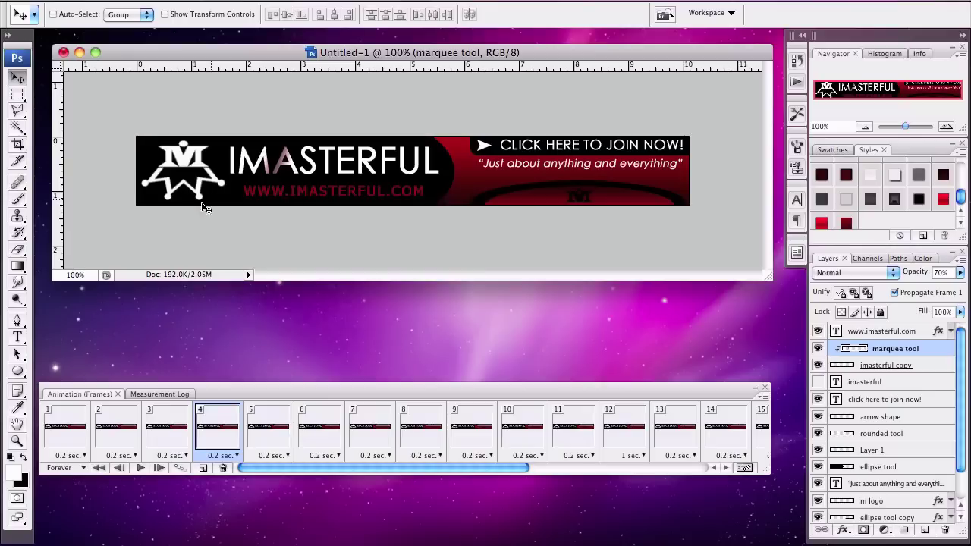
Step: Export the animation for the web as a 256-color GIF named banner.gif on the Desktop
click(127, 1)
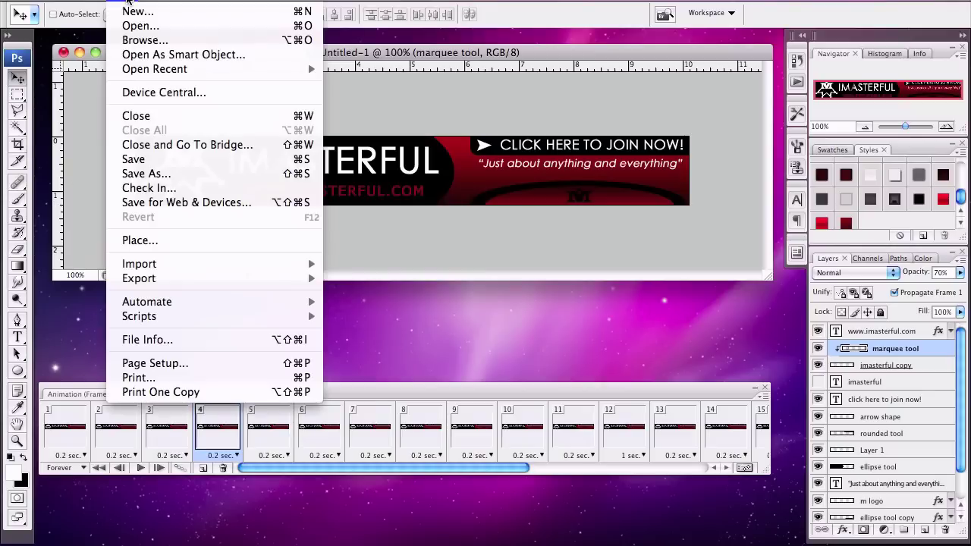
click(162, 203)
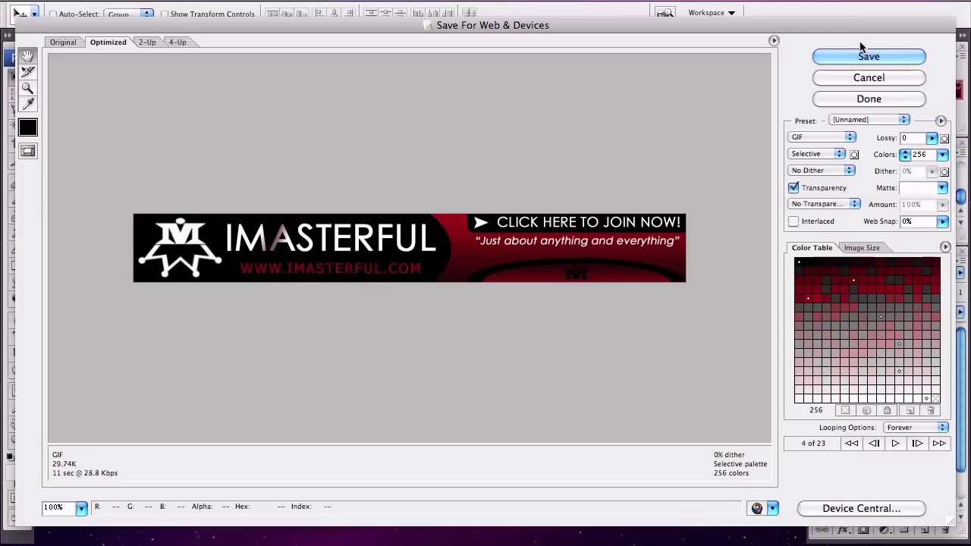
click(865, 56)
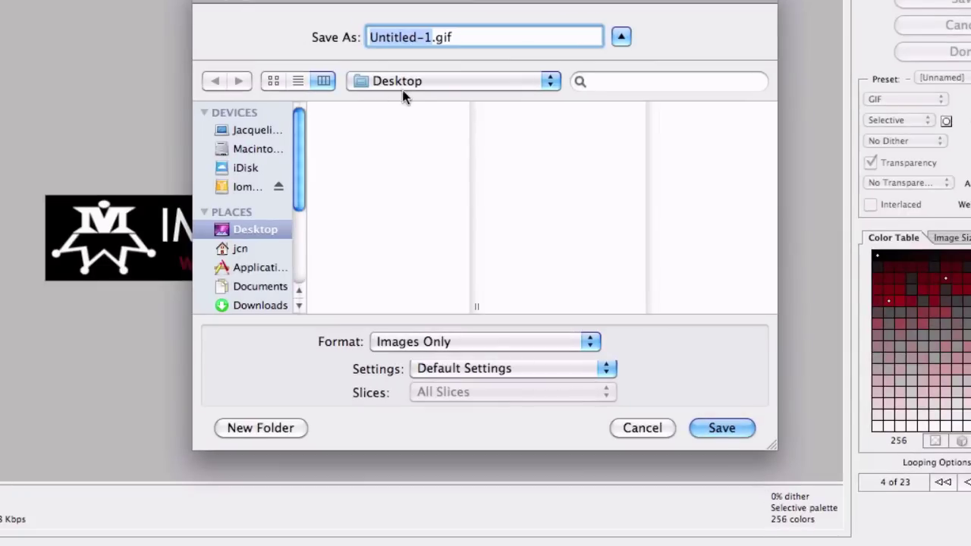
text(banner)
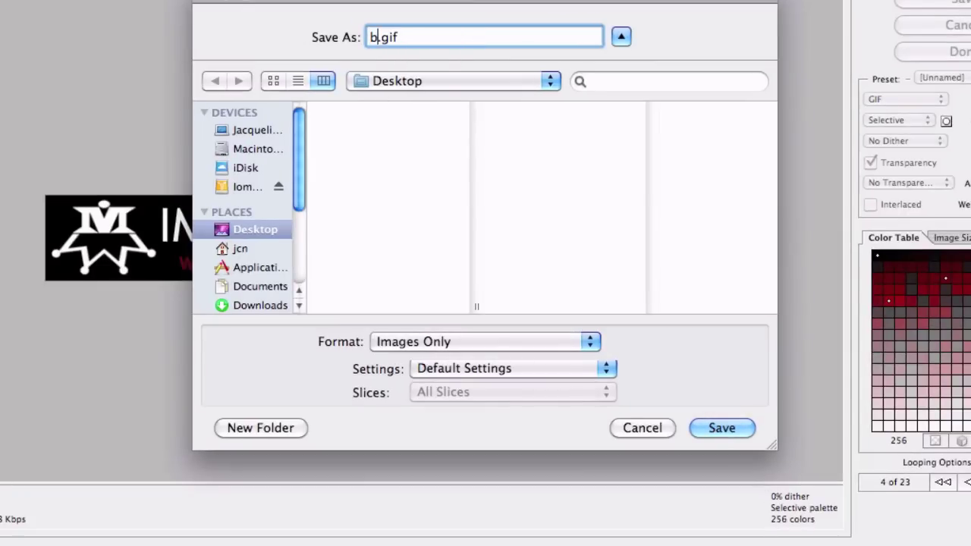
key(Return)
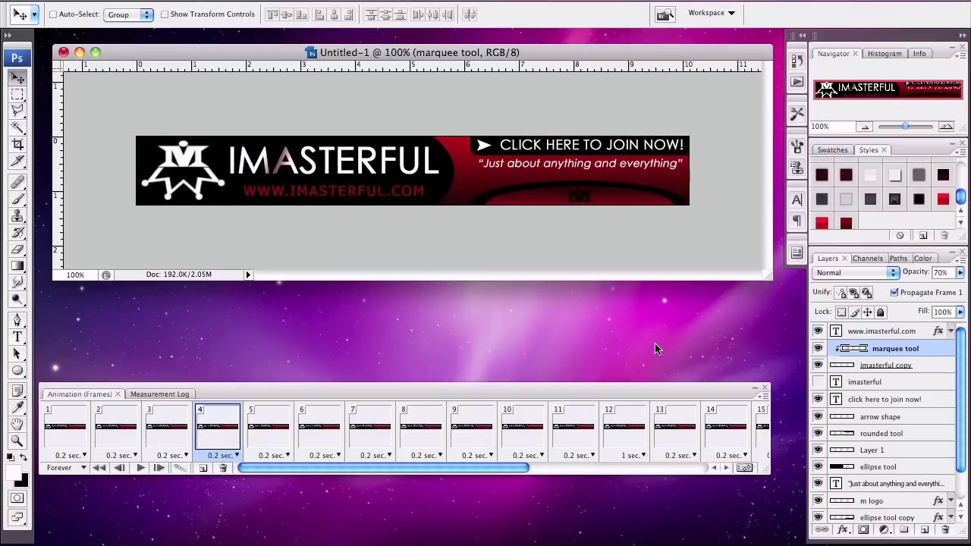
Step: Switch to the desktop and open the exported banner.gif in Safari
click(651, 343)
right_click(908, 30)
mouse_move(875, 47)
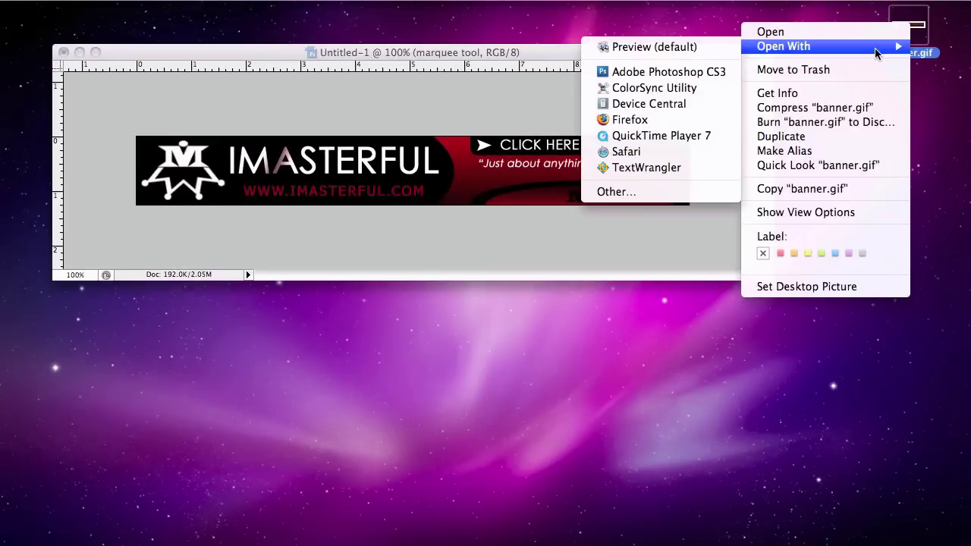
click(654, 151)
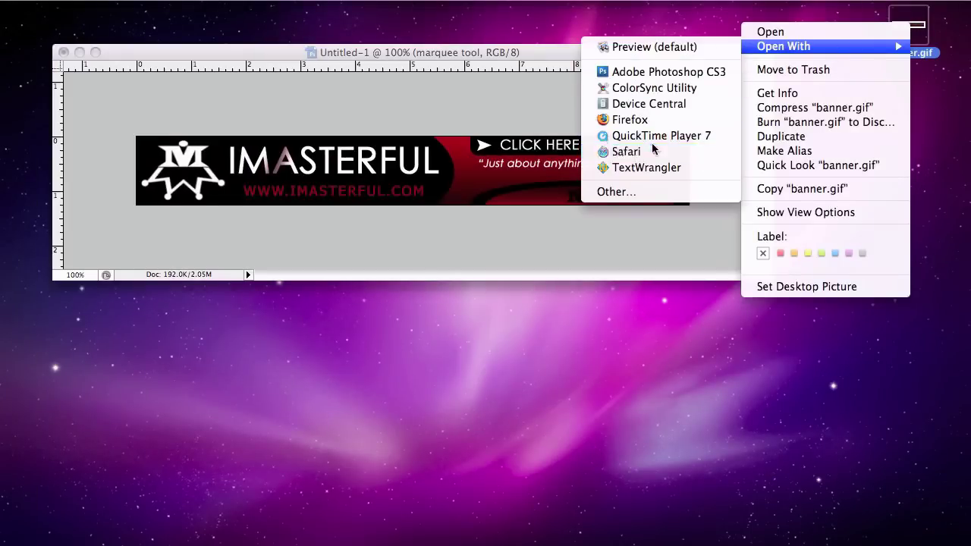